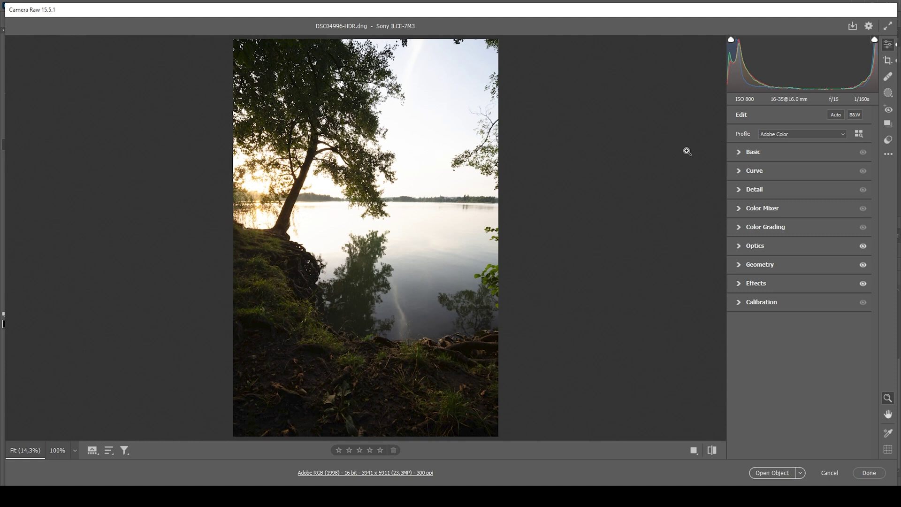
Step: Apply the Adobe Landscape camera profile to the photo and expand the Basic panel
click(789, 136)
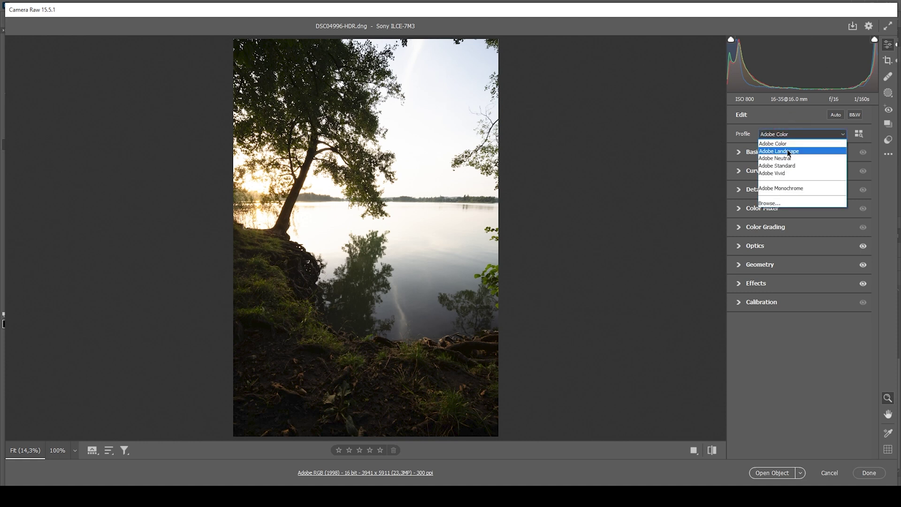
click(788, 151)
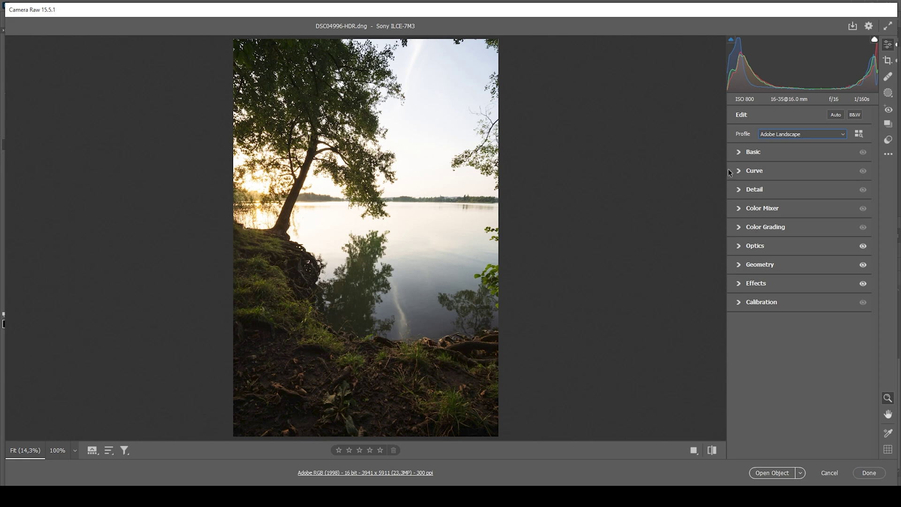
click(738, 153)
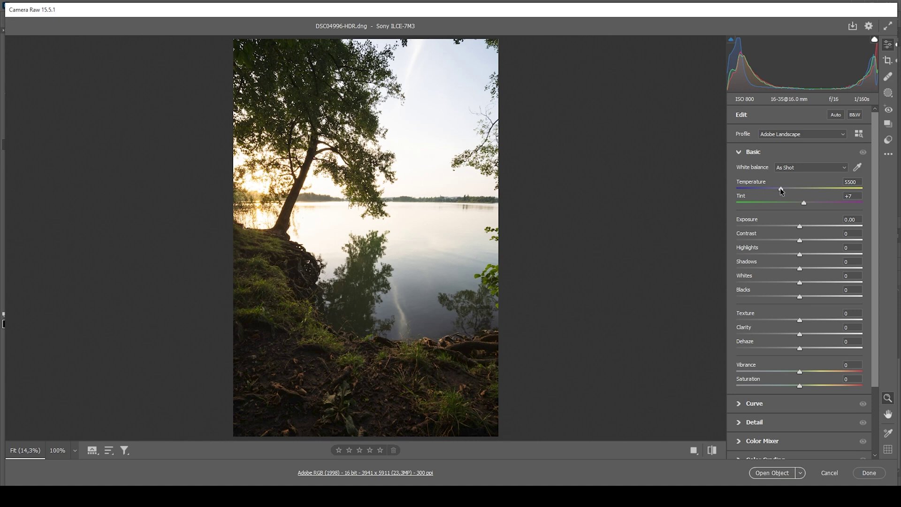
Step: Set the white balance to Temperature 4700 and Tint +14
drag(777, 189, 774, 190)
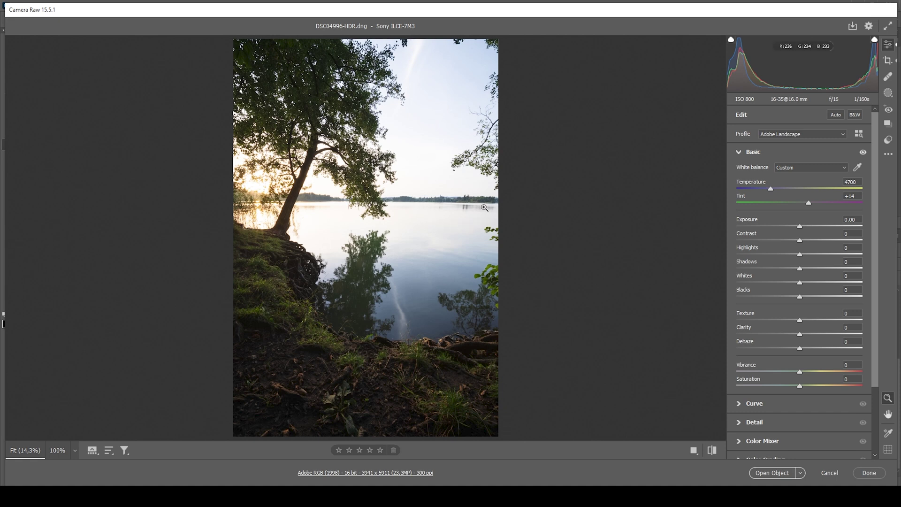
Step: Set Highlights to -76, Shadows to +34 and Blacks to +33
drag(799, 254, 750, 251)
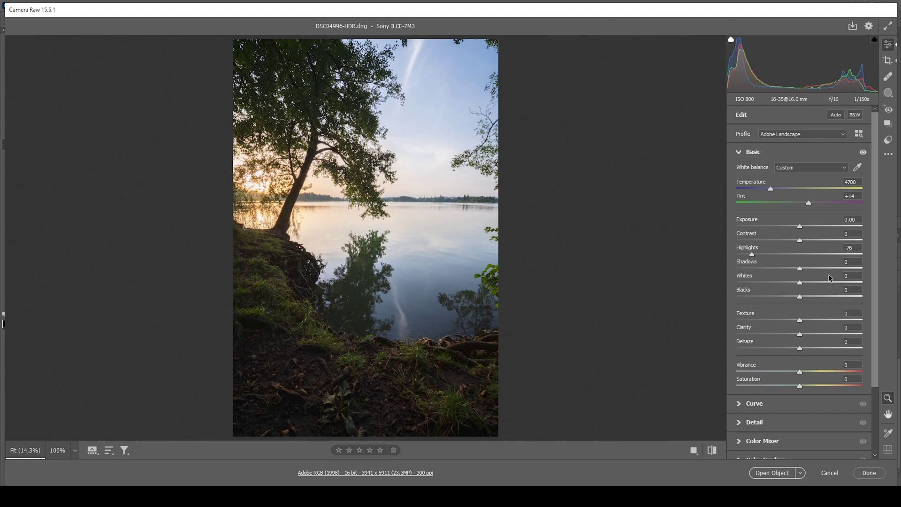
drag(805, 272, 819, 275)
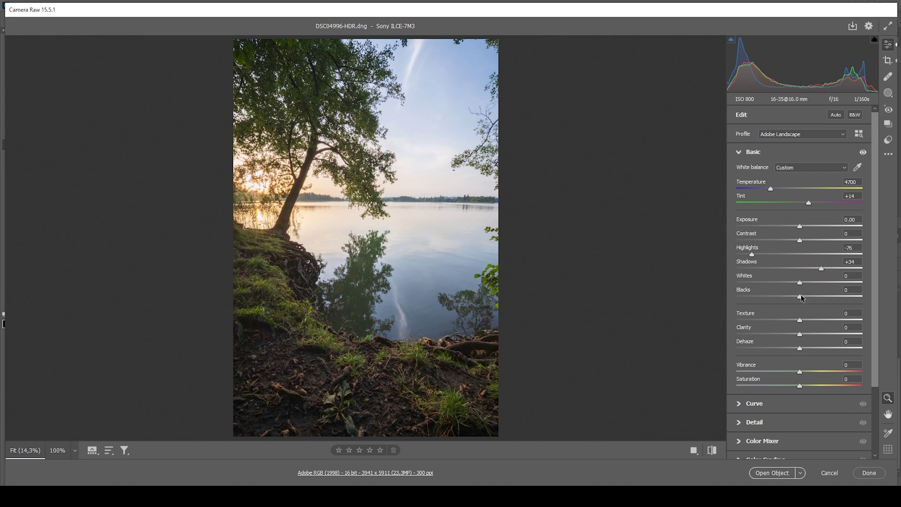
drag(801, 295, 821, 295)
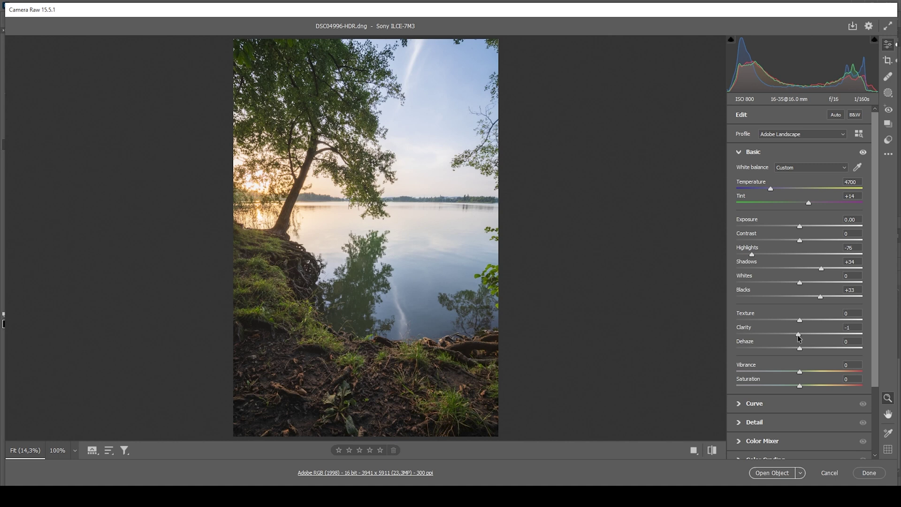
Step: Set Clarity to -10, Dehaze to -11 and Vibrance to +27
drag(799, 335, 793, 337)
drag(800, 349, 792, 348)
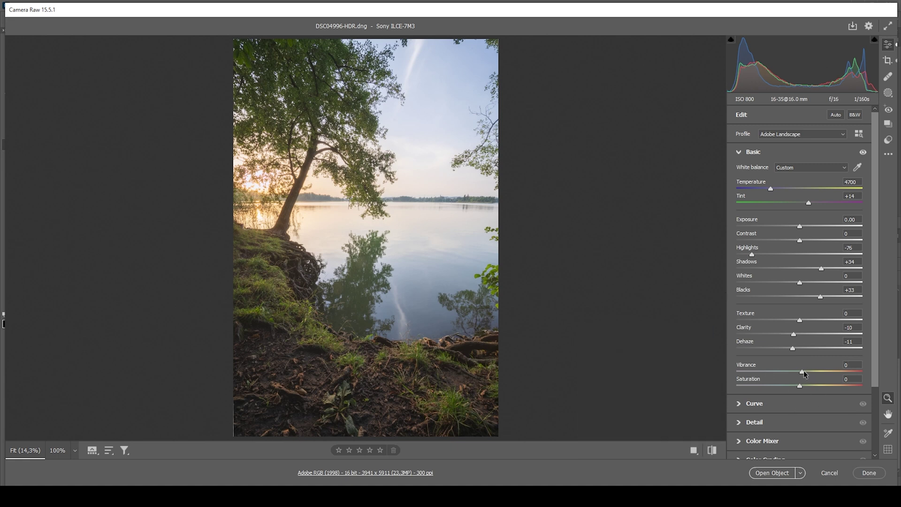
drag(803, 371, 819, 372)
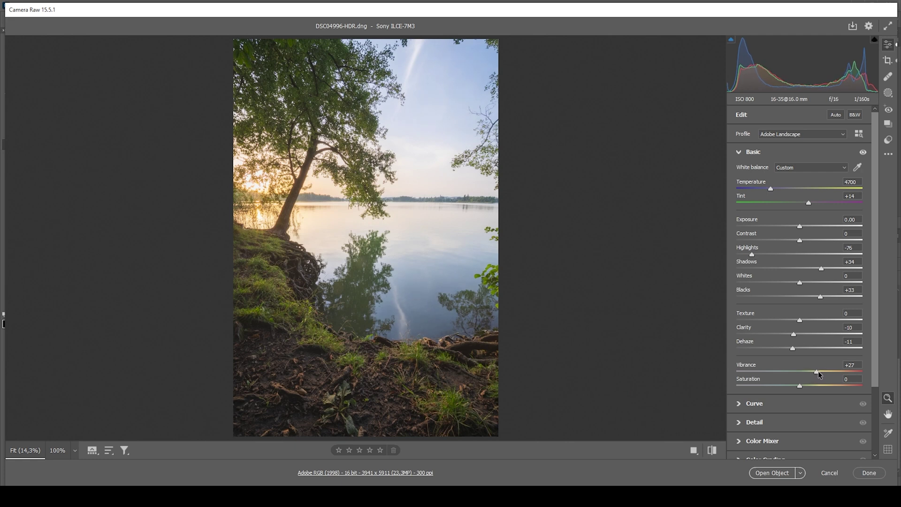
Step: Toggle the before/after view to compare with the original, then return to the edit
click(713, 451)
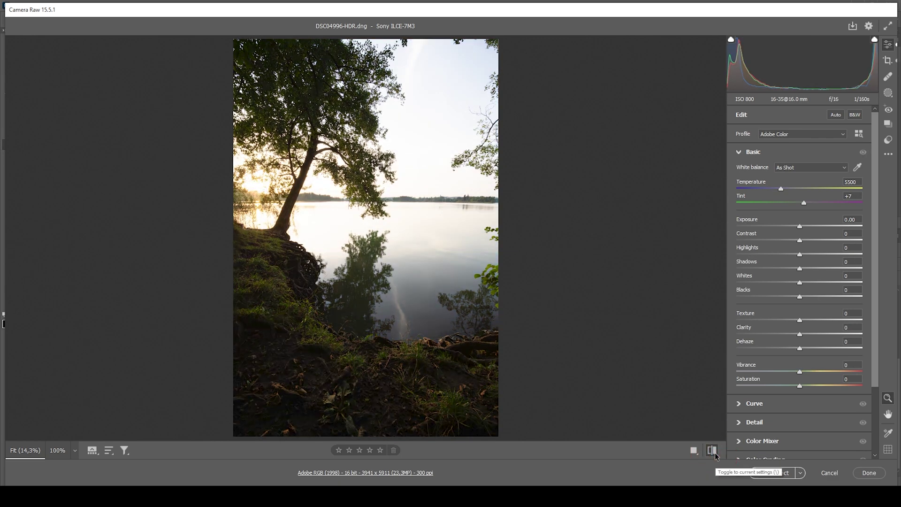
click(713, 451)
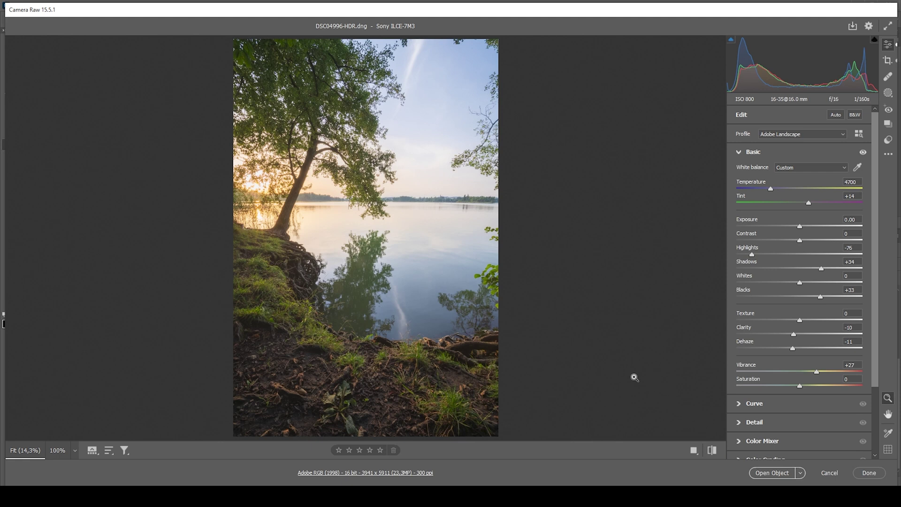
Step: Draw a linear gradient mask over the lower water and shore with Clarity +25
click(887, 94)
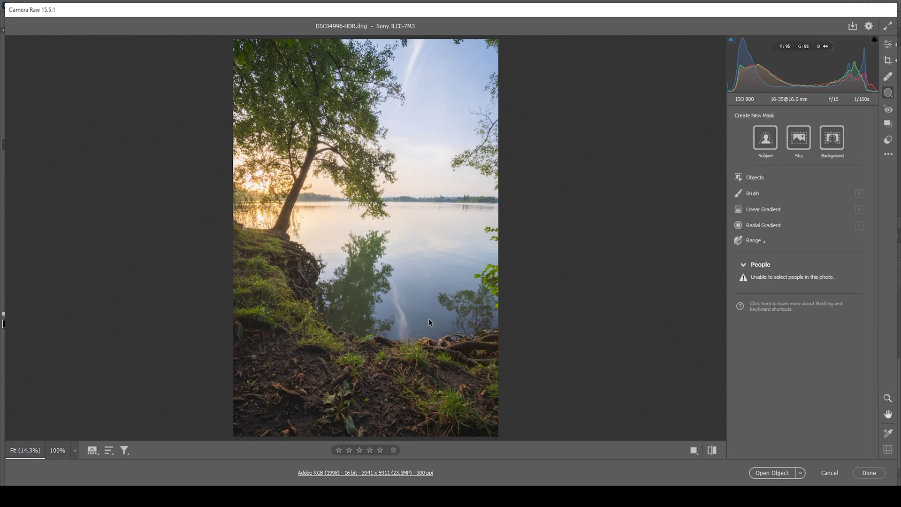
click(760, 210)
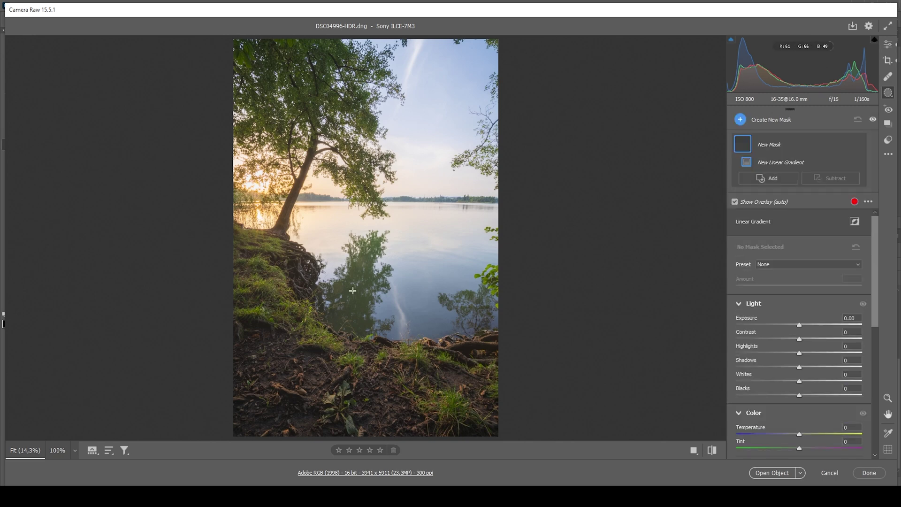
drag(352, 290, 365, 188)
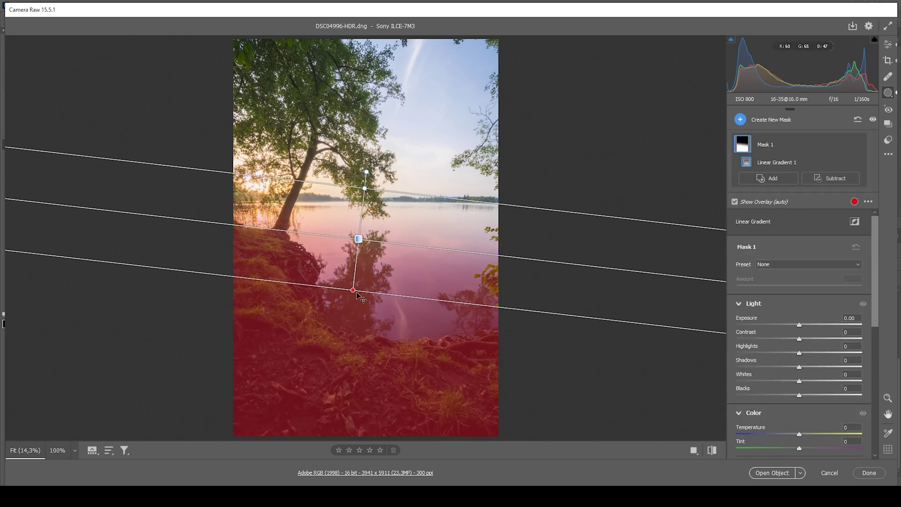
drag(357, 294, 356, 311)
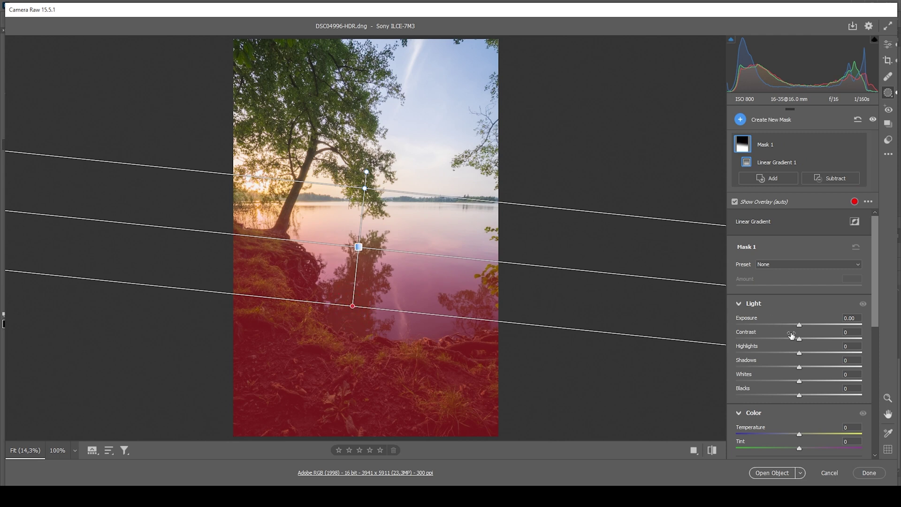
scroll(791, 335, down, 6)
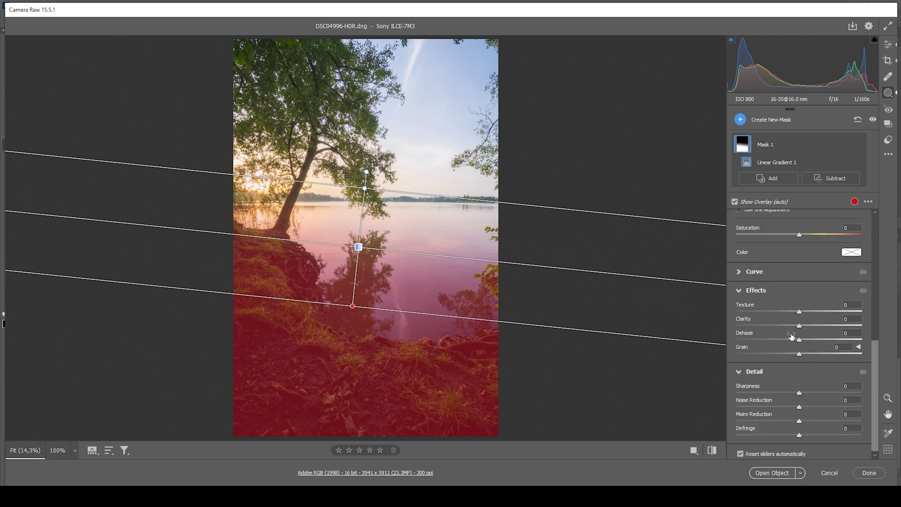
drag(799, 325, 802, 327)
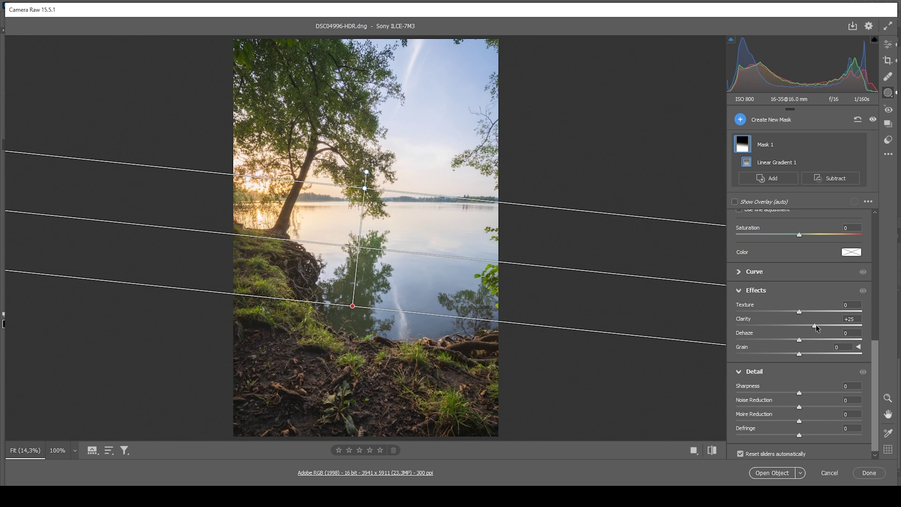
drag(815, 325, 817, 324)
Step: Add a Color Range mask sampled from the blue sky, with Refine 44 and Exposure -1.05
click(746, 120)
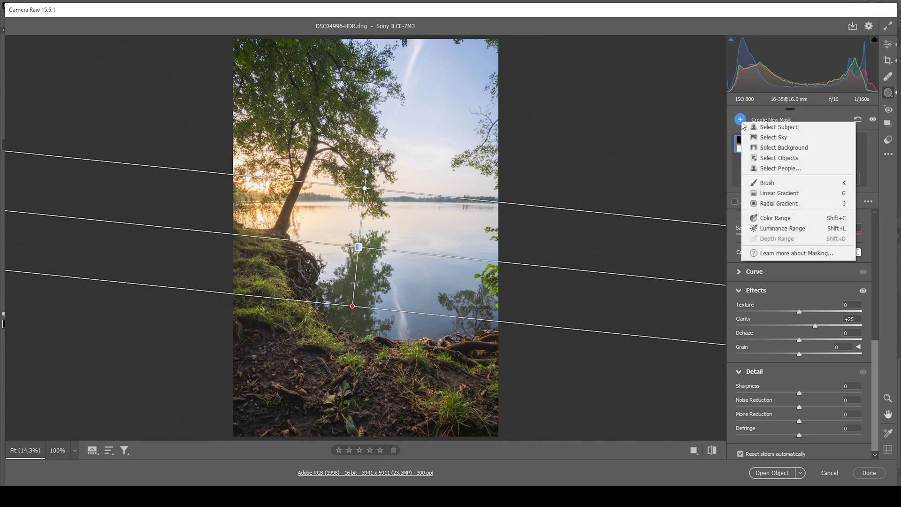
click(763, 218)
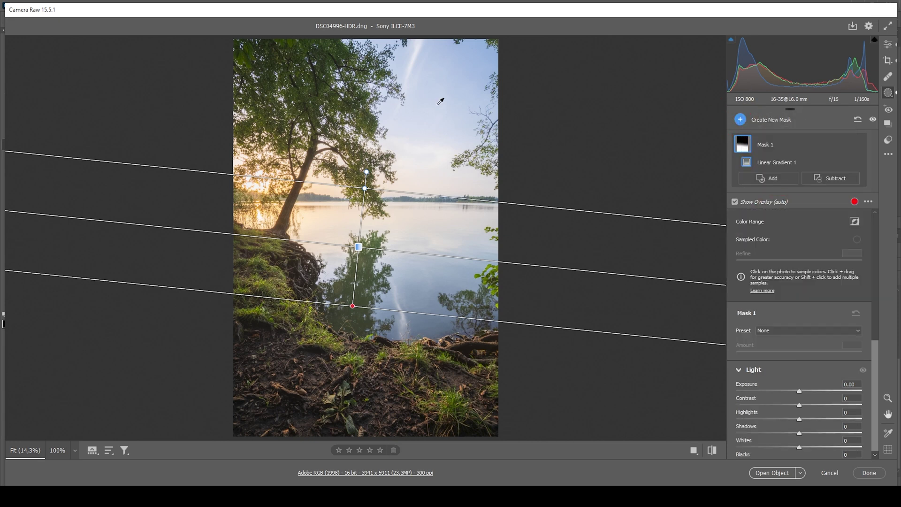
click(461, 65)
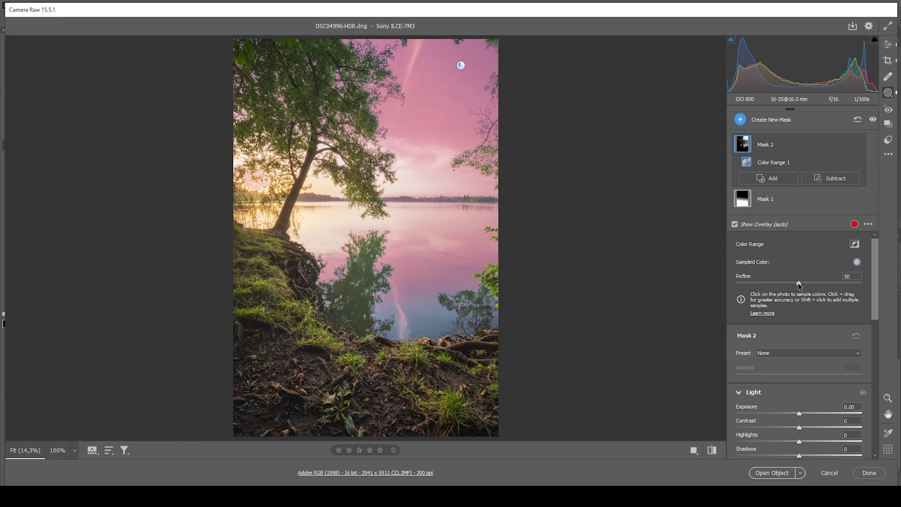
drag(798, 283, 789, 284)
drag(799, 415, 780, 413)
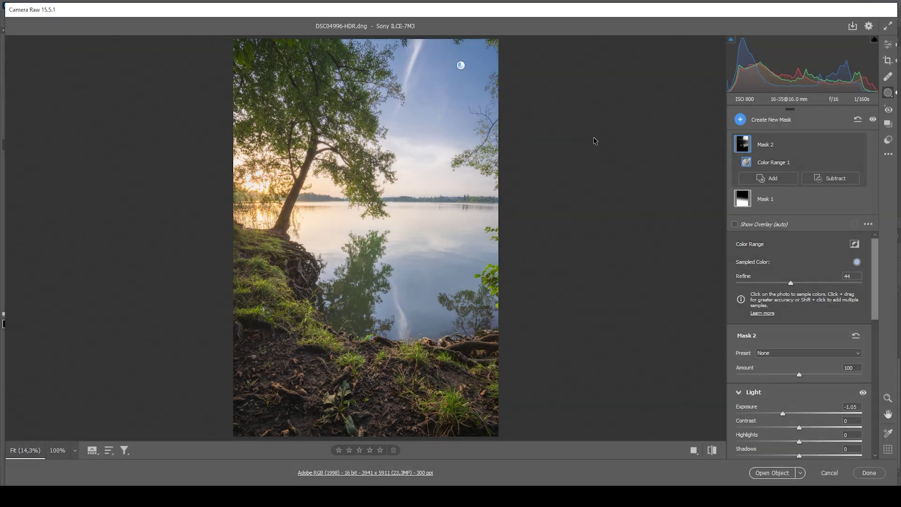
Step: Add a sky Color Range mask limited by a linear gradient to the upper-right, at Exposure -0.85
click(741, 120)
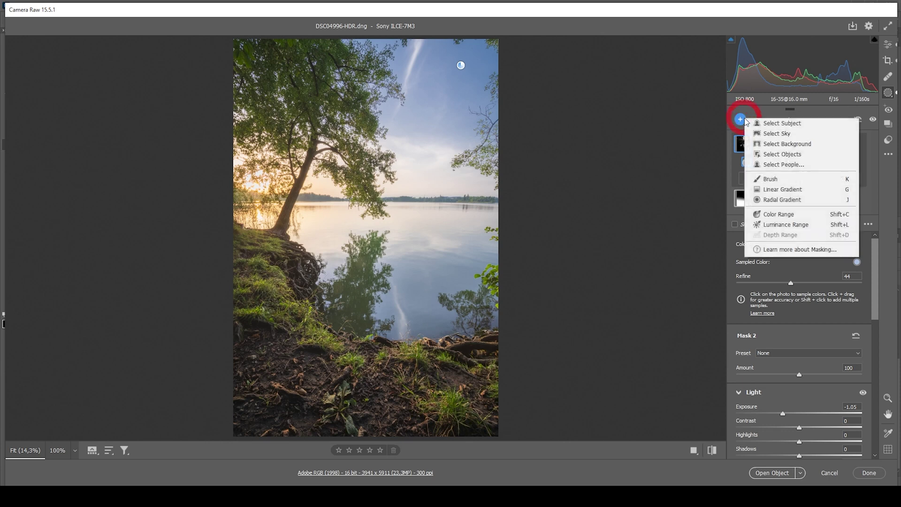
click(793, 217)
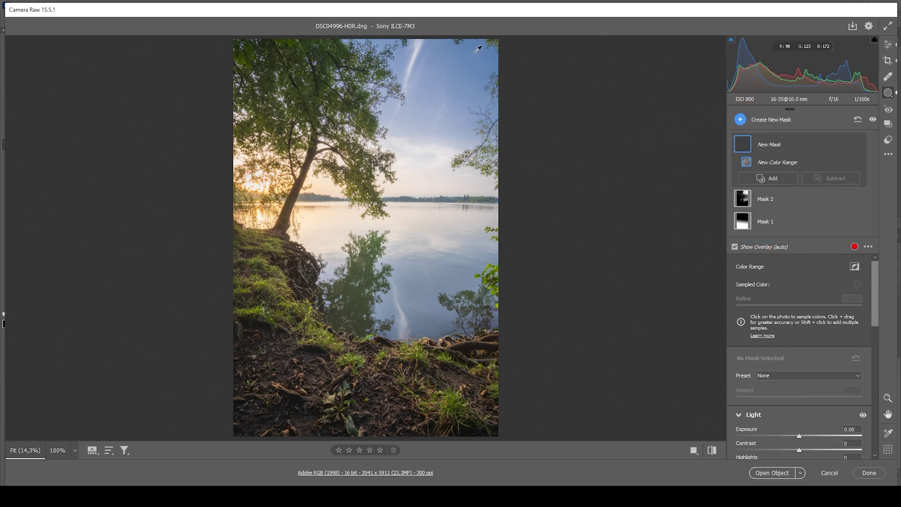
click(474, 52)
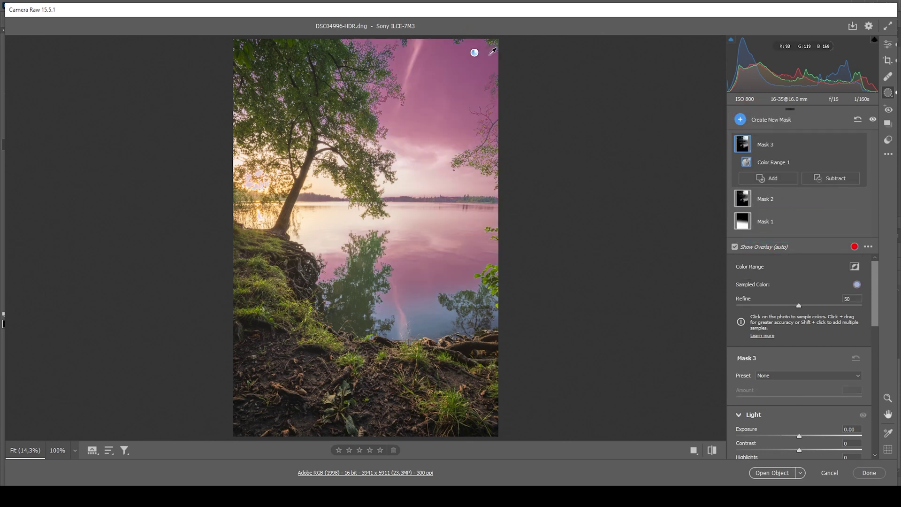
click(830, 181)
click(836, 260)
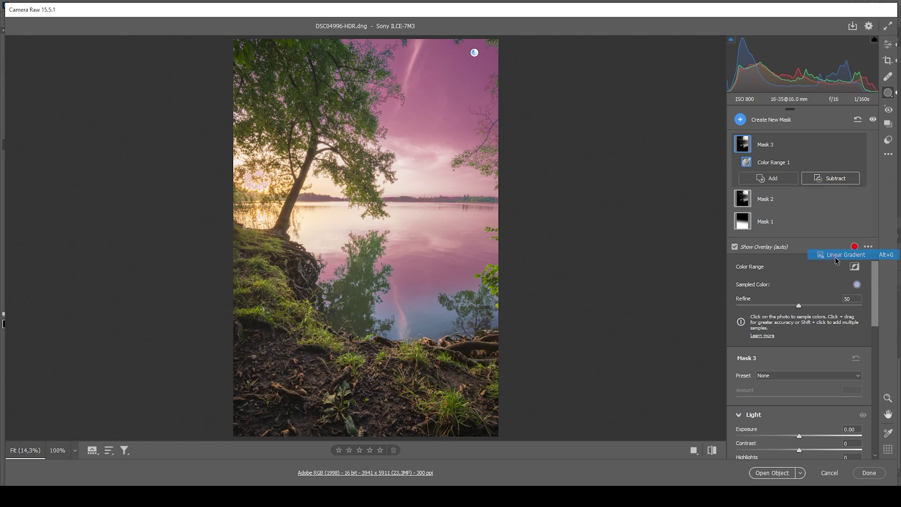
drag(420, 163, 513, 2)
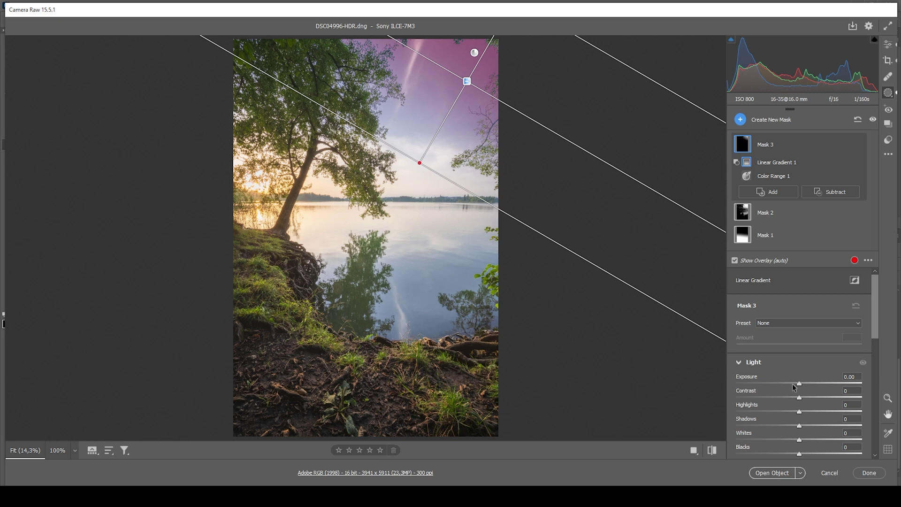
drag(799, 385, 785, 382)
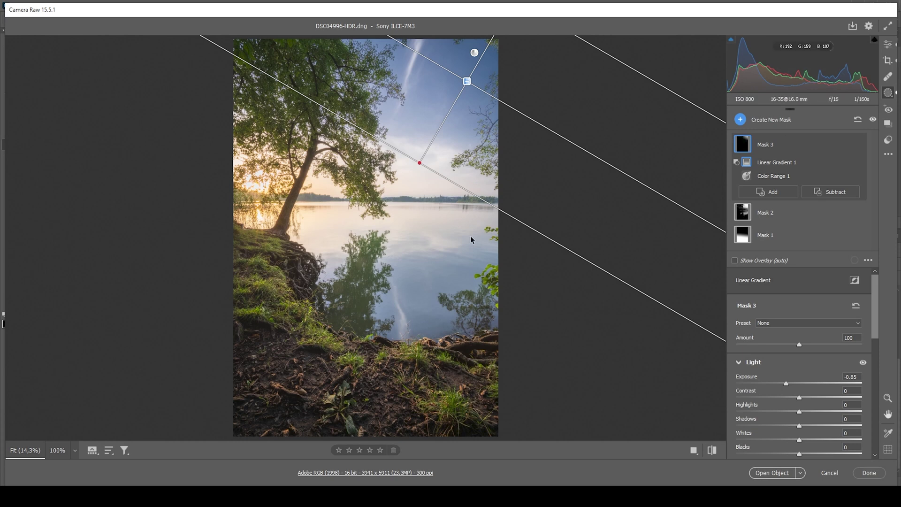
Step: Draw a slightly flattened radial gradient mask positioned over the tree on the left
click(751, 119)
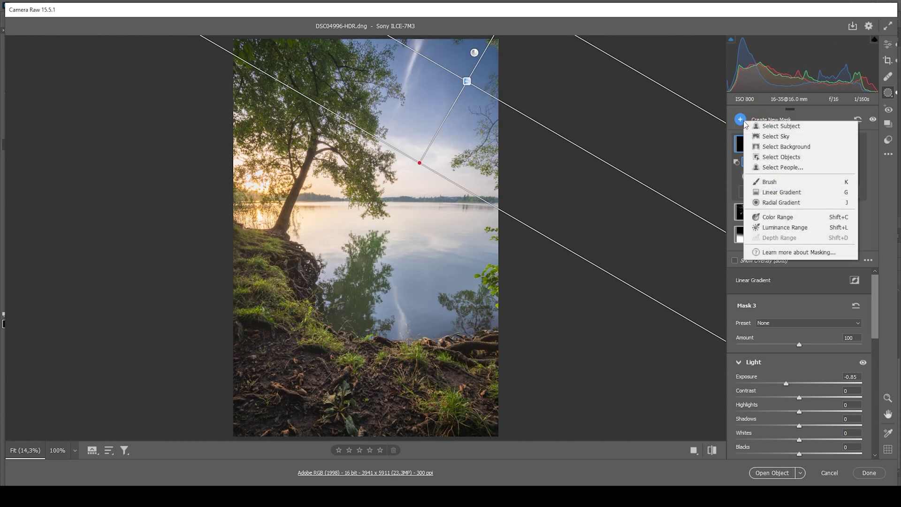
click(787, 202)
drag(290, 212, 513, 275)
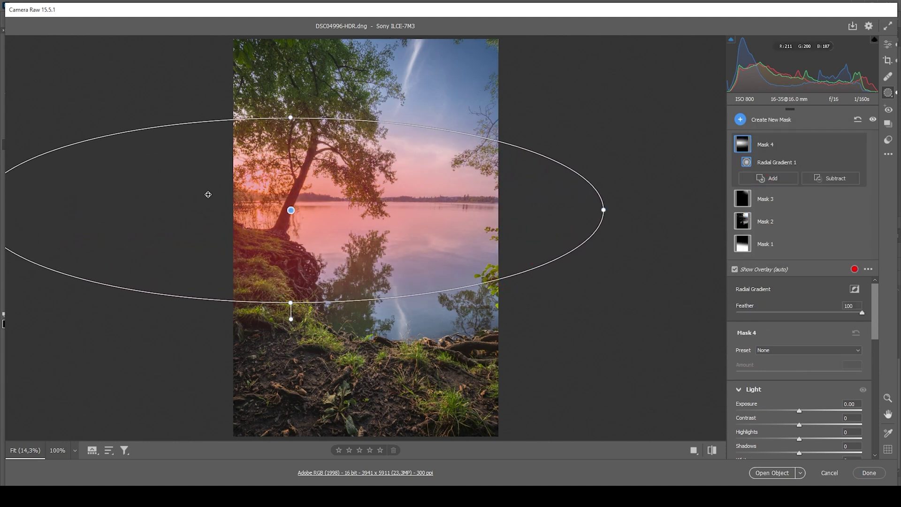
drag(291, 210, 249, 186)
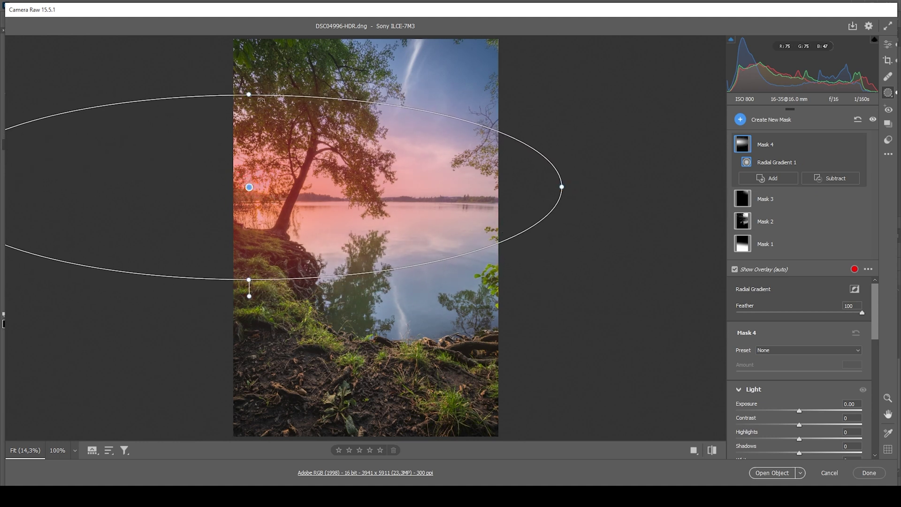
drag(249, 93, 249, 103)
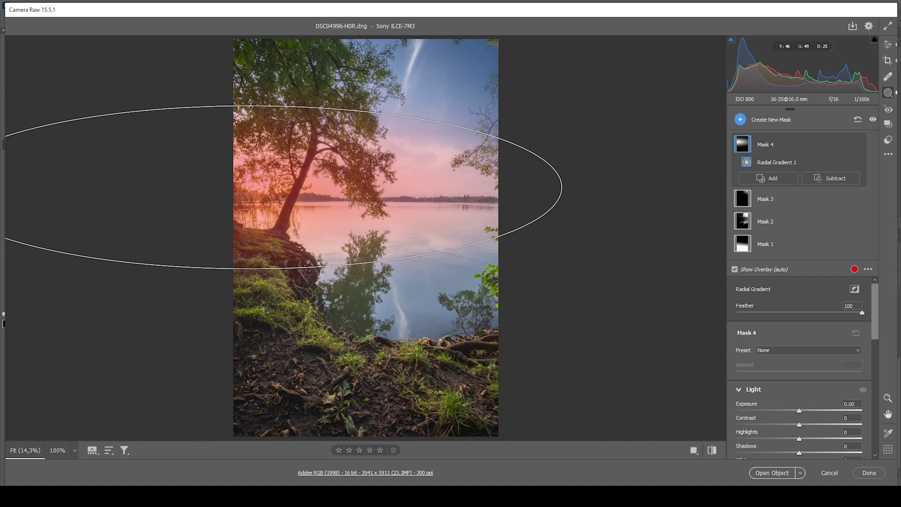
click(251, 183)
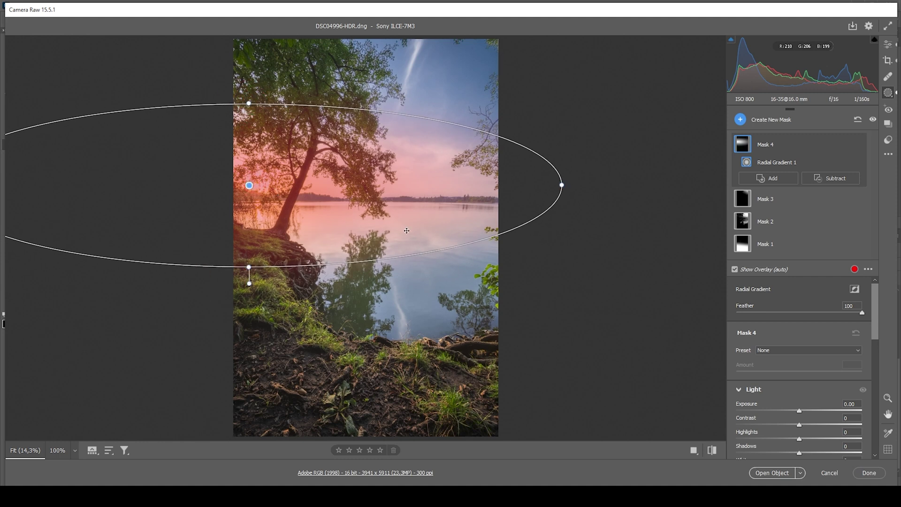
Step: Set the radial mask to Blacks +28, Clarity -6 and Dehaze -7
scroll(815, 371, down, 4)
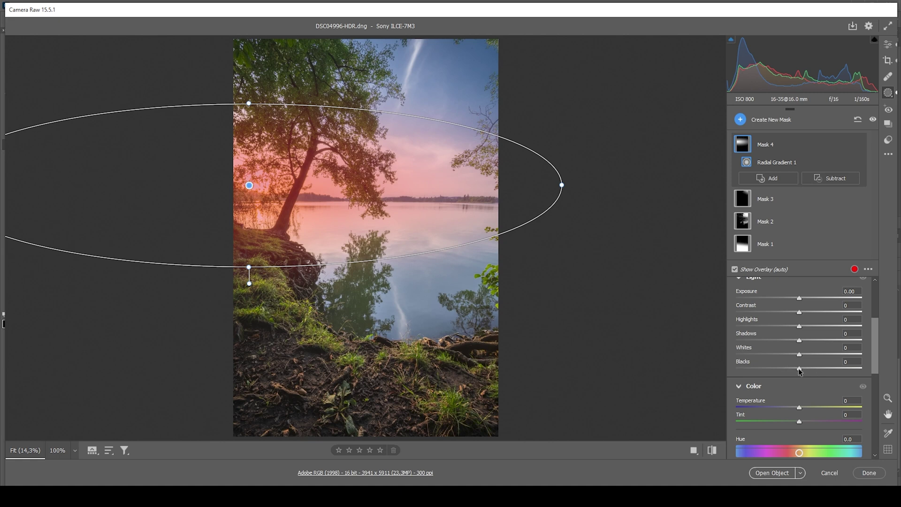
drag(800, 369, 817, 369)
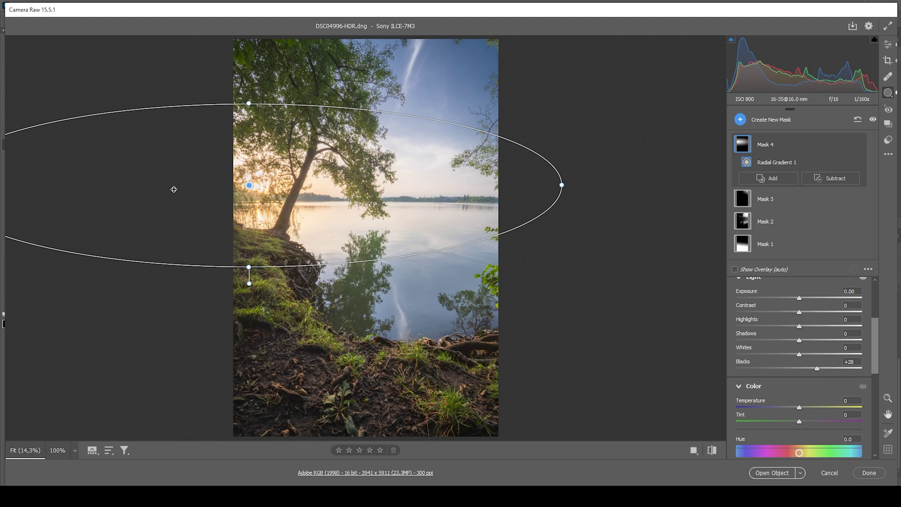
drag(872, 327, 860, 396)
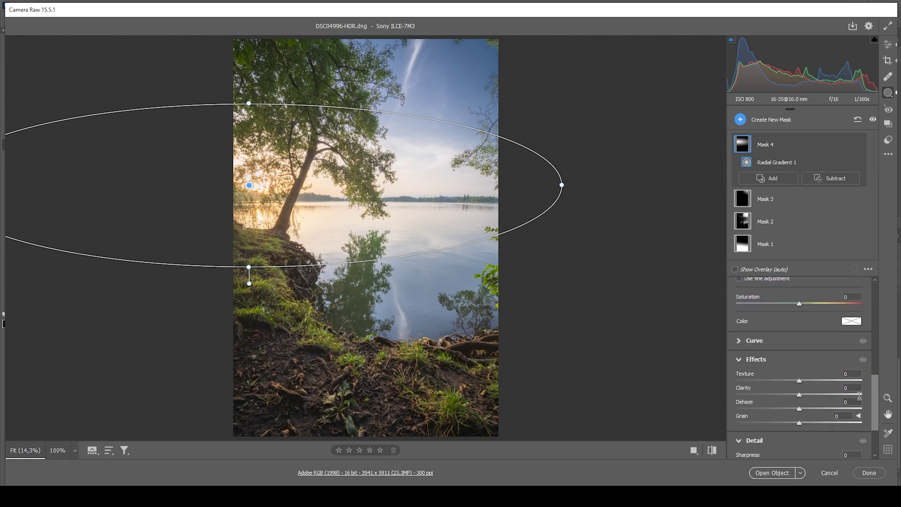
click(795, 396)
drag(800, 411, 795, 411)
Step: Tint Mask 4 a pale warm yellow with Hue 41 and Saturation 41
click(849, 322)
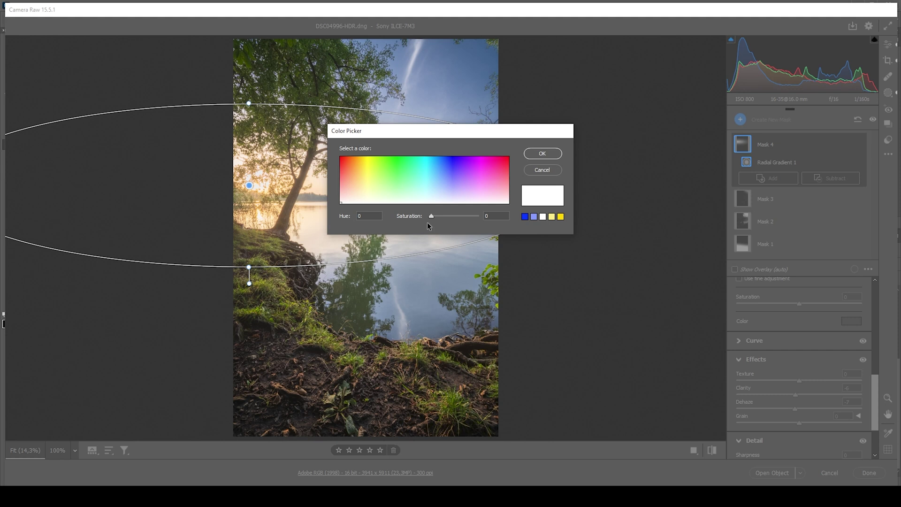
drag(347, 203, 360, 196)
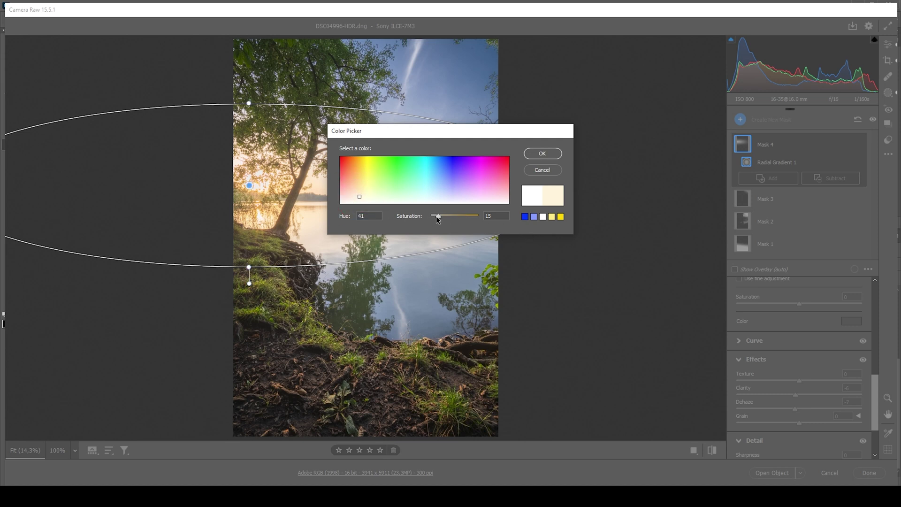
drag(437, 218, 443, 219)
drag(444, 134, 625, 111)
drag(625, 200, 630, 201)
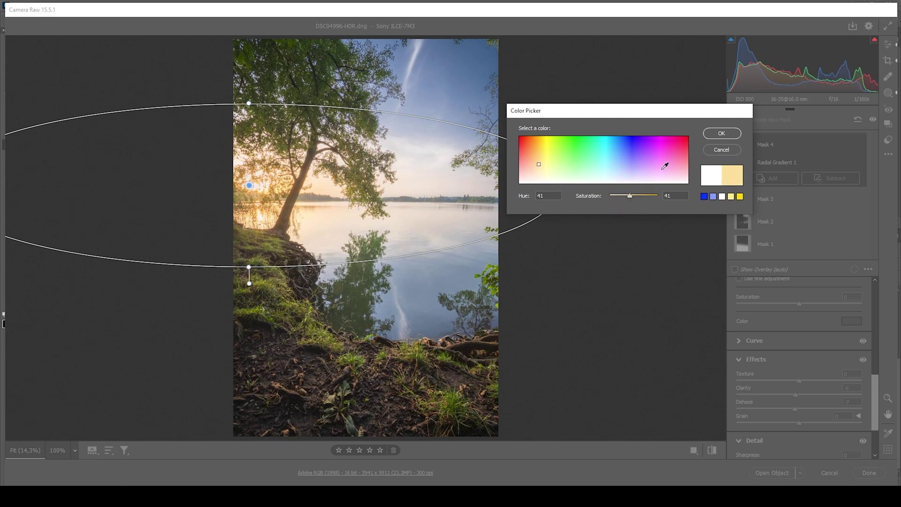
click(730, 133)
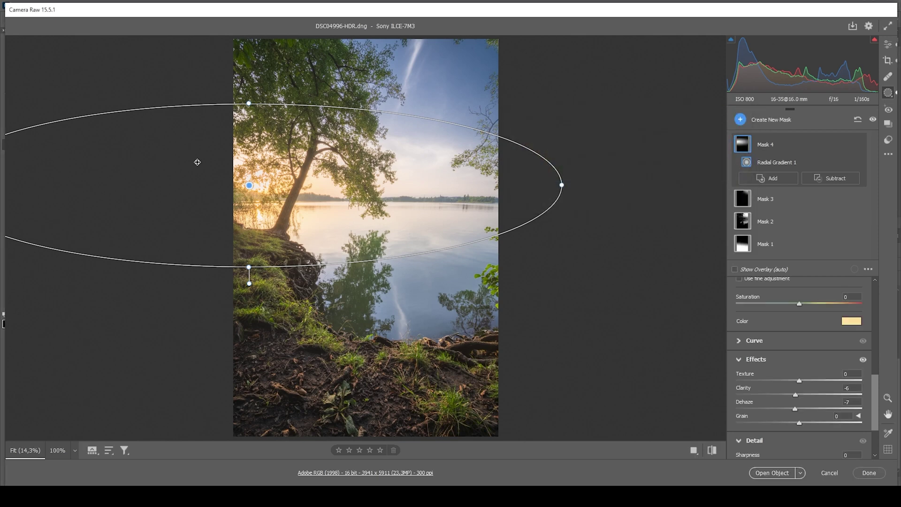
Step: Add a linear gradient mask drawn upward from the bottom over the foreground ground
click(740, 120)
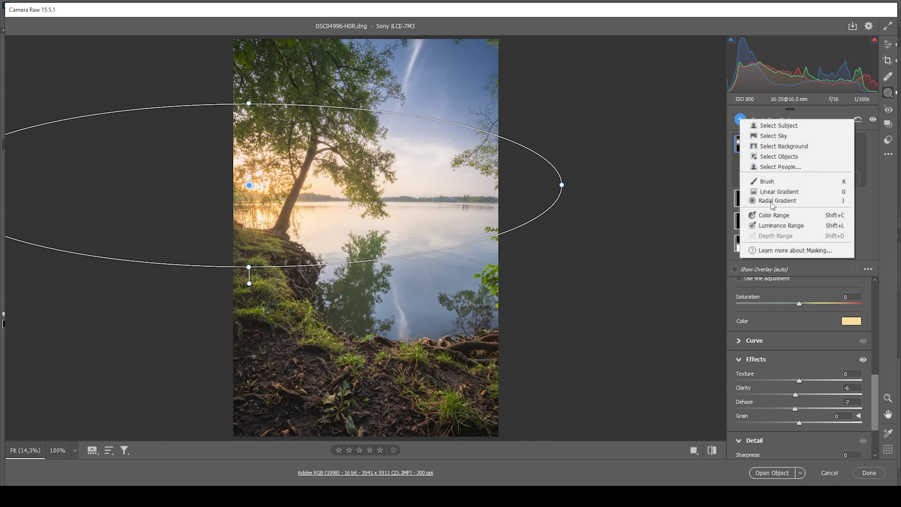
click(778, 193)
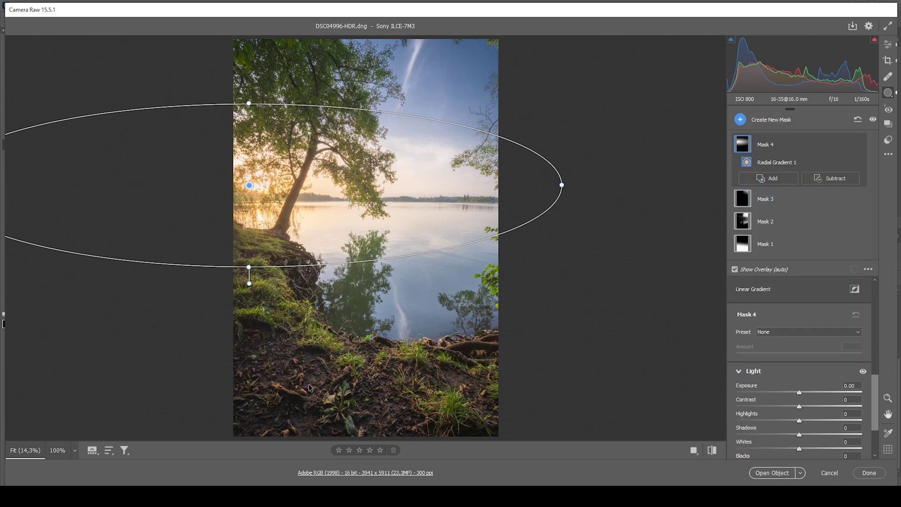
drag(330, 381, 353, 230)
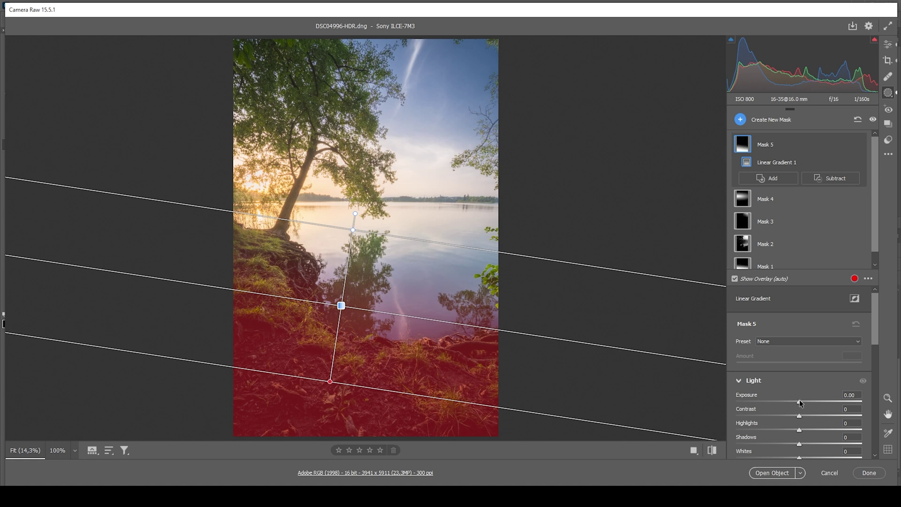
Step: Darken the foreground mask to -0.35 exposure and raise its contrast to +58
drag(798, 401, 794, 402)
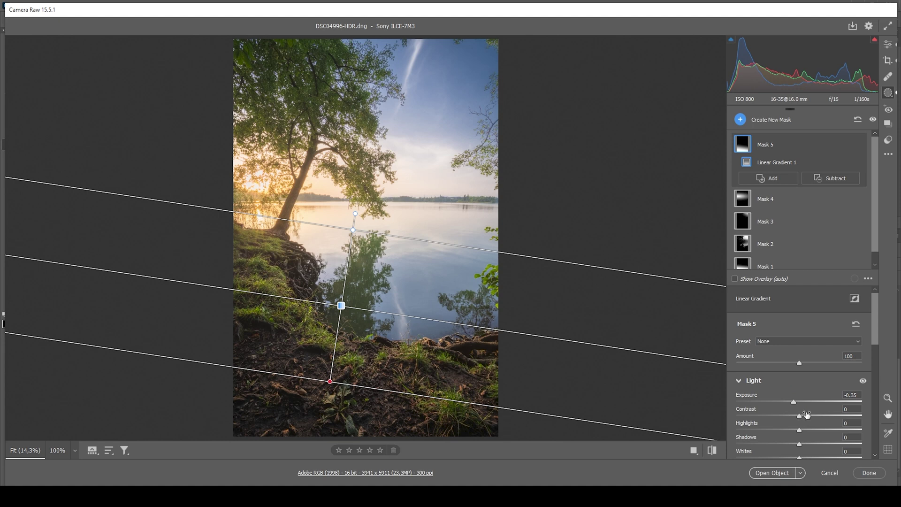
drag(801, 414, 828, 414)
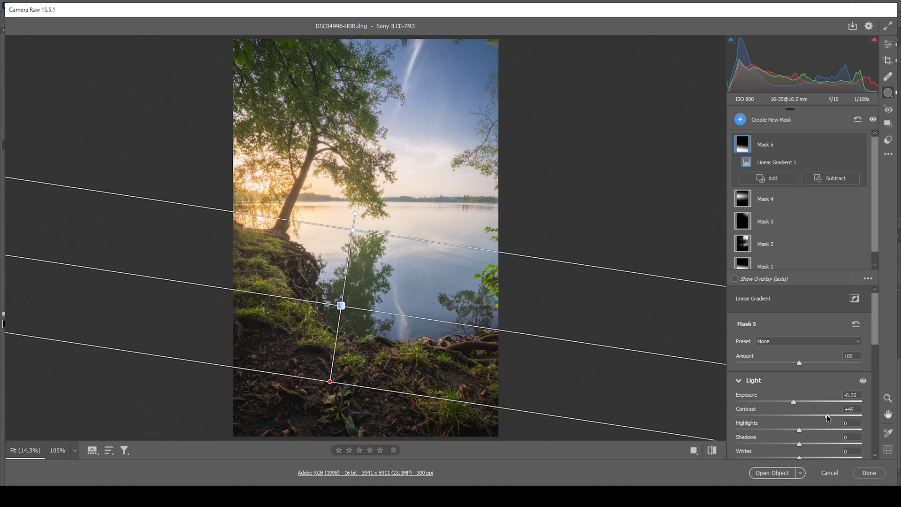
drag(828, 417, 831, 418)
drag(835, 415, 835, 415)
click(741, 119)
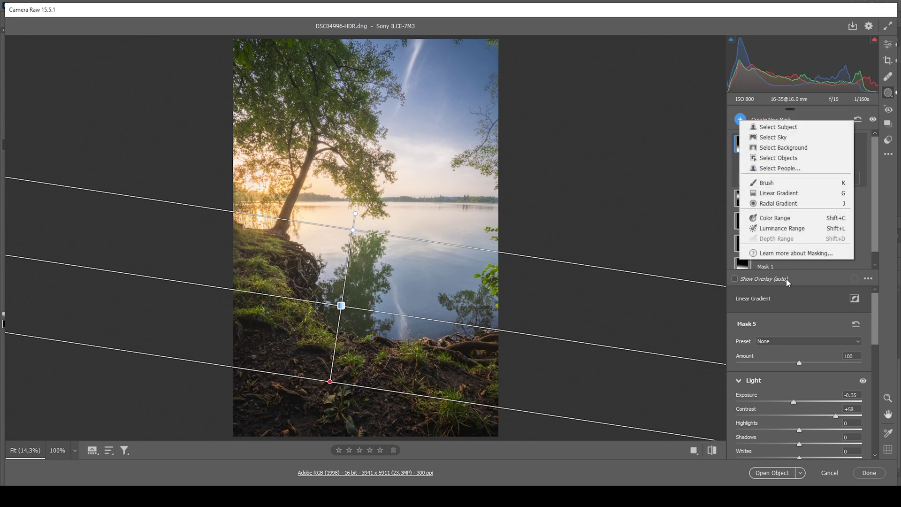
Step: Add another linear gradient mask covering the lake and shore, with the red overlay hidden
click(778, 193)
drag(354, 279, 336, 151)
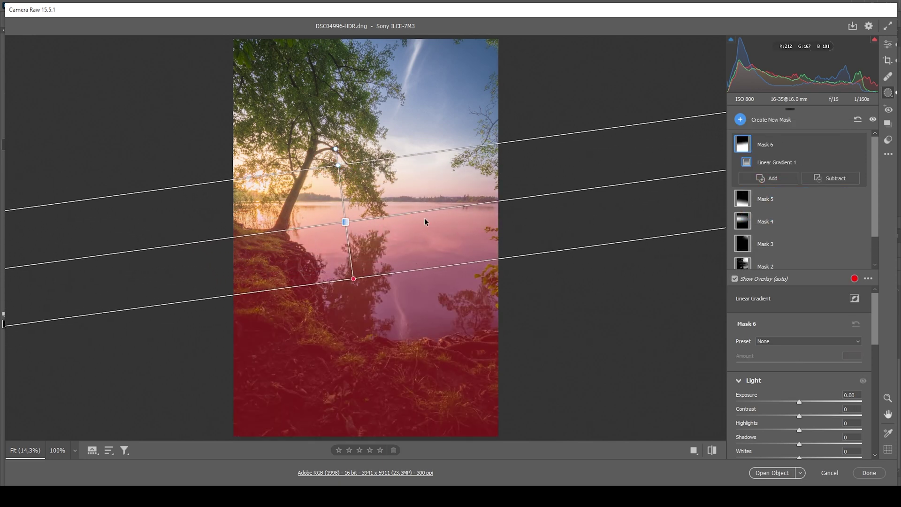
drag(345, 222, 341, 217)
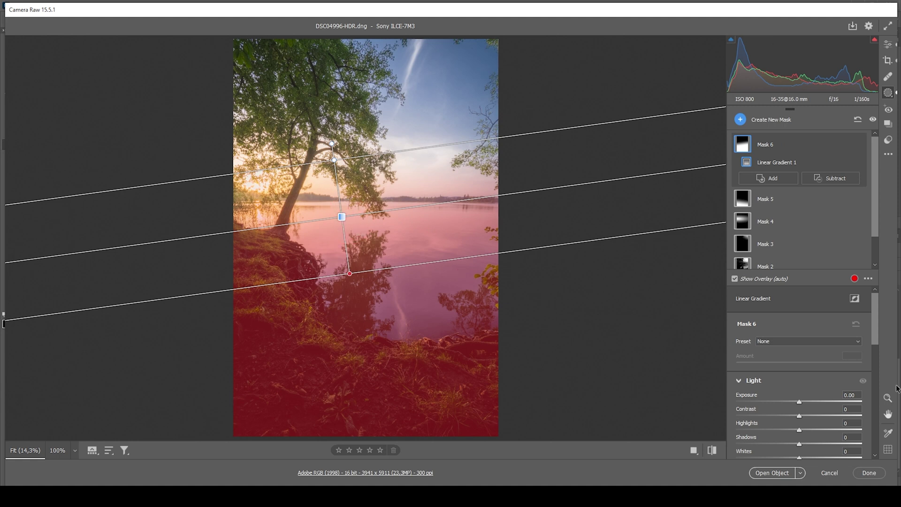
scroll(830, 398, down, 2)
scroll(830, 398, down, 6)
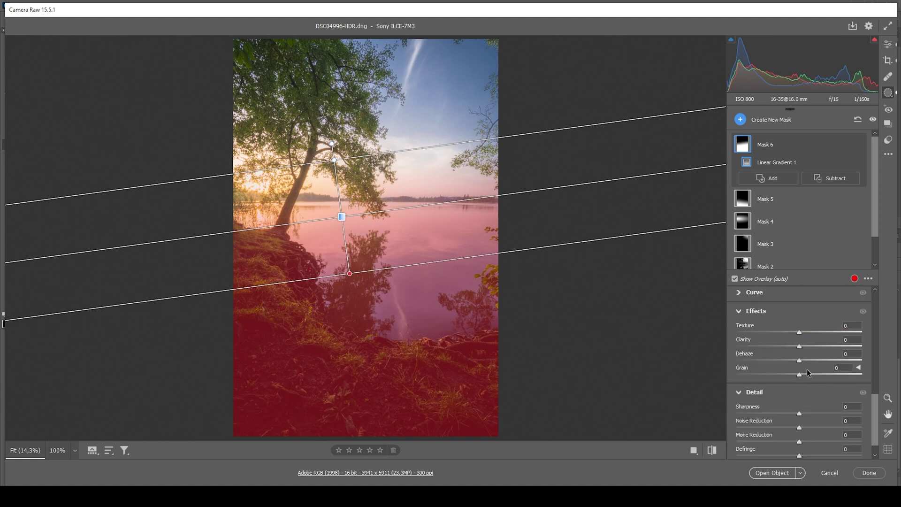
key(y)
Step: Raise the lake mask's Clarity to +21 and compare with masks hidden and shown
drag(799, 346, 807, 345)
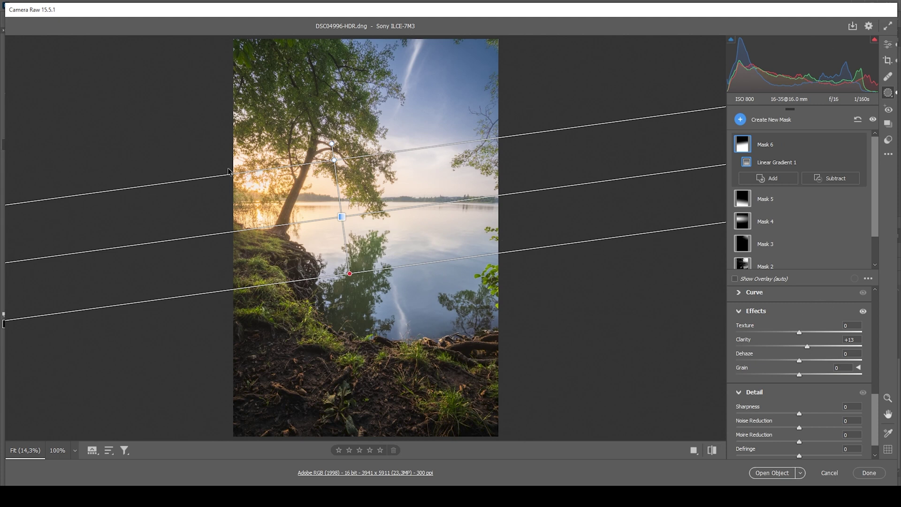
drag(807, 346, 813, 347)
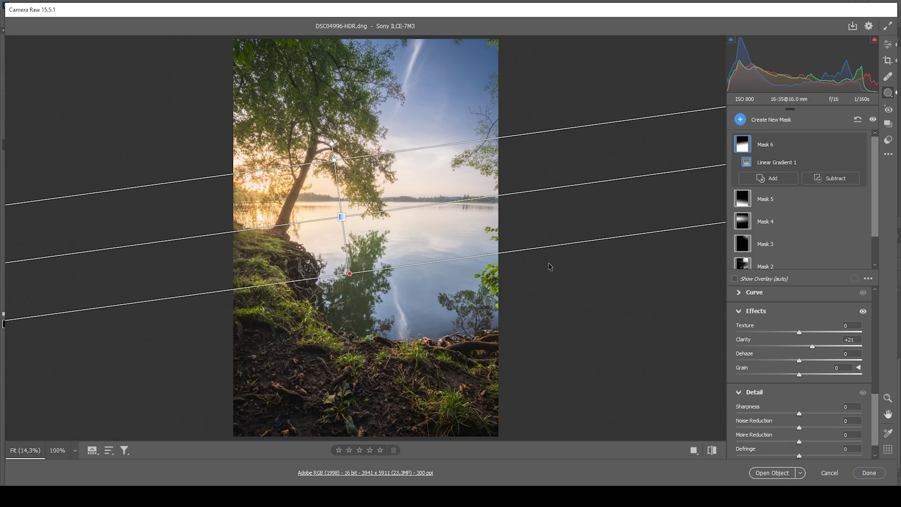
click(874, 120)
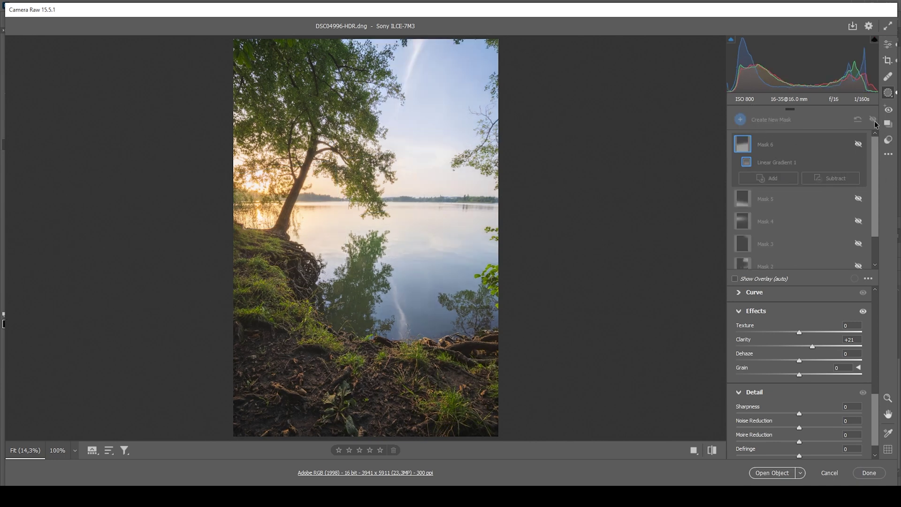
click(874, 121)
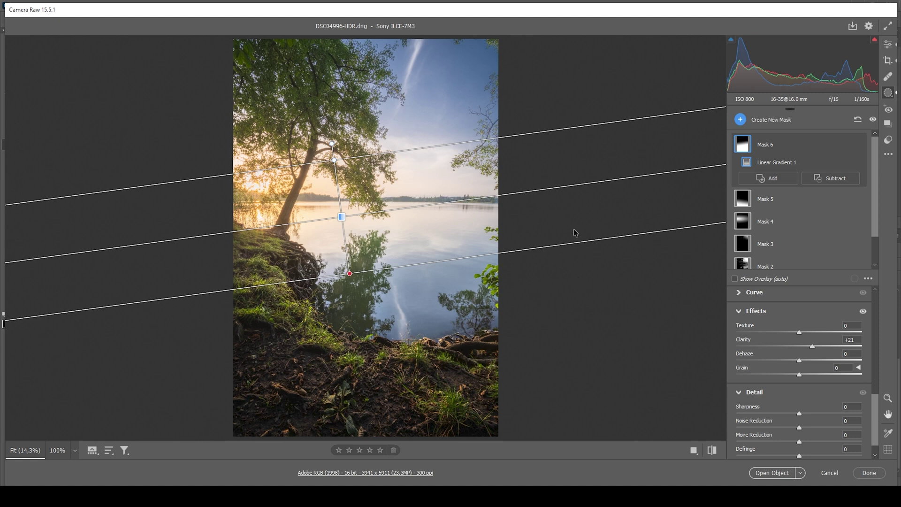
Step: In Color Grading, set the highlights to Hue 40 and Saturation 100
key(e)
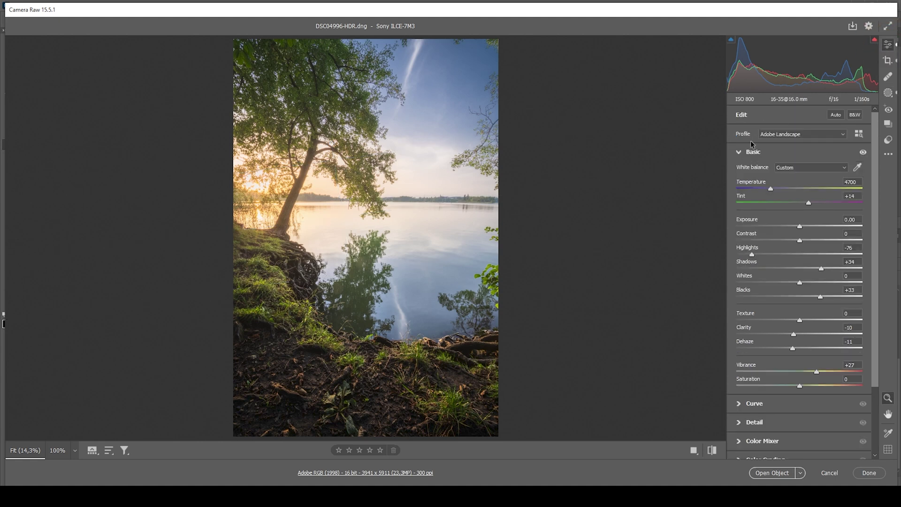
click(740, 151)
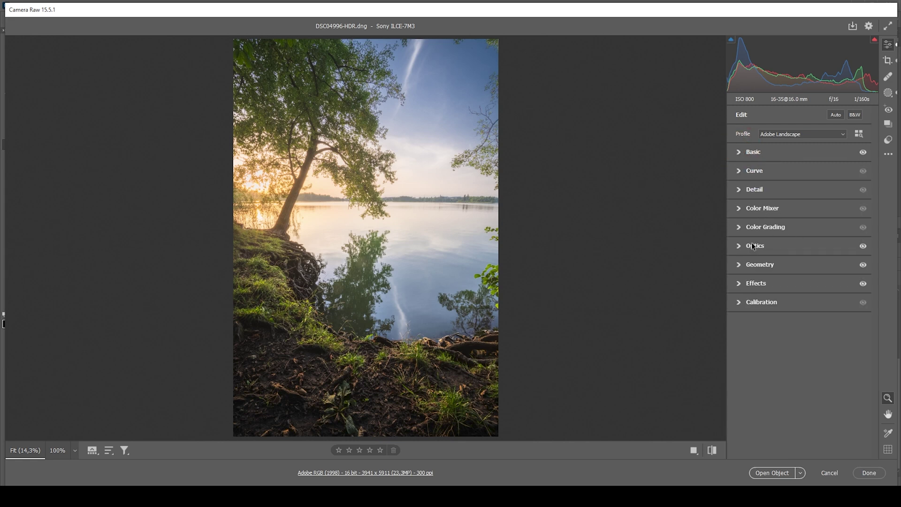
click(738, 227)
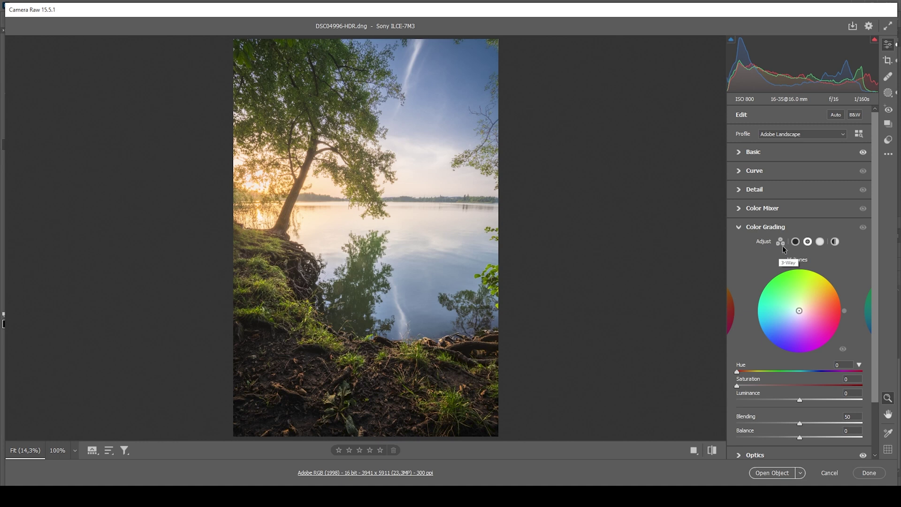
click(820, 242)
drag(737, 373, 751, 376)
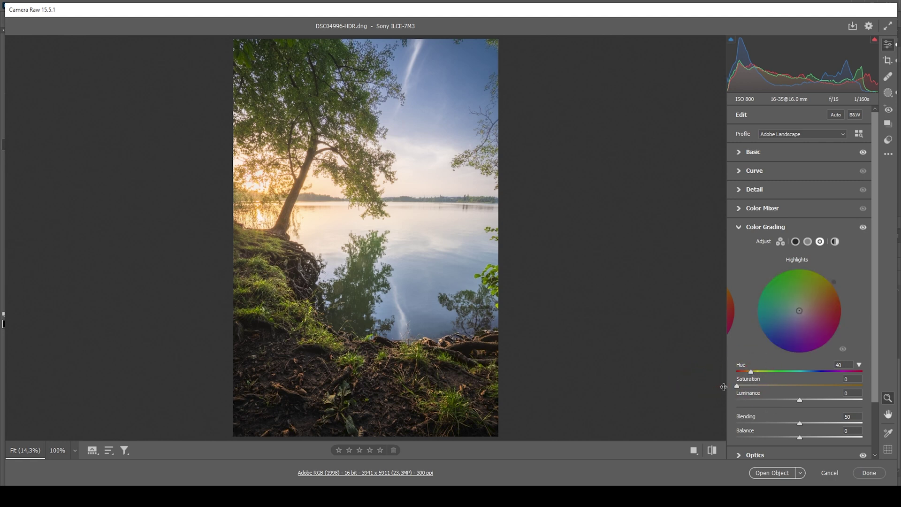
drag(736, 385, 864, 386)
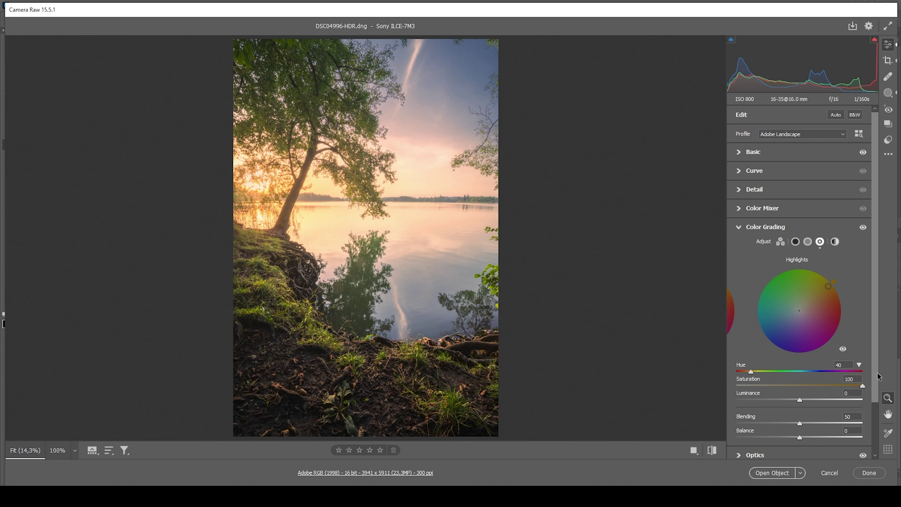
Step: Warm the midtones to Hue 21, Saturation 26, and compare grading on and off
click(807, 242)
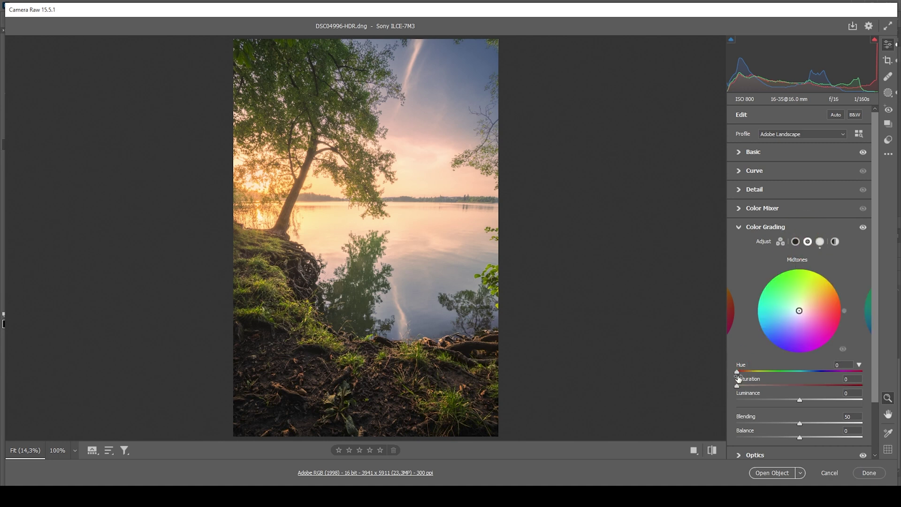
mouse_move(736, 373)
mouse_down()
mouse_move(745, 371)
mouse_move(741, 385)
mouse_move(769, 387)
mouse_up()
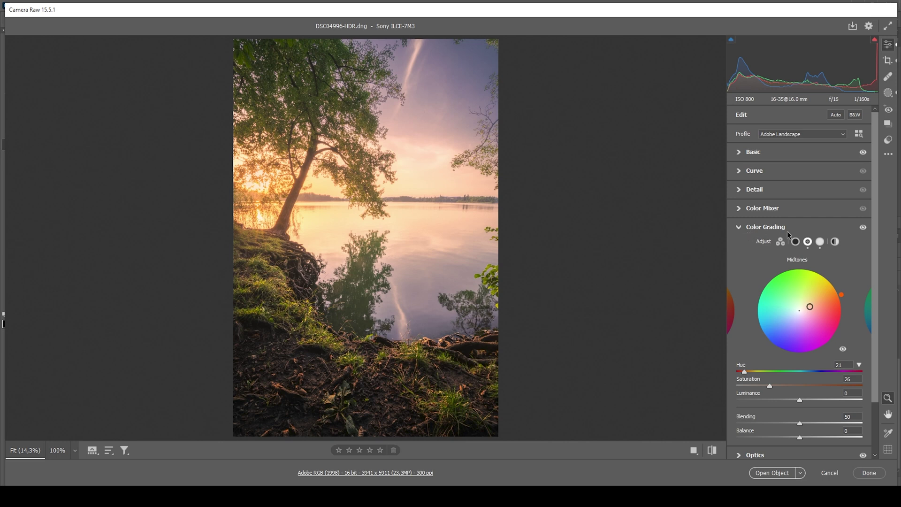
click(863, 227)
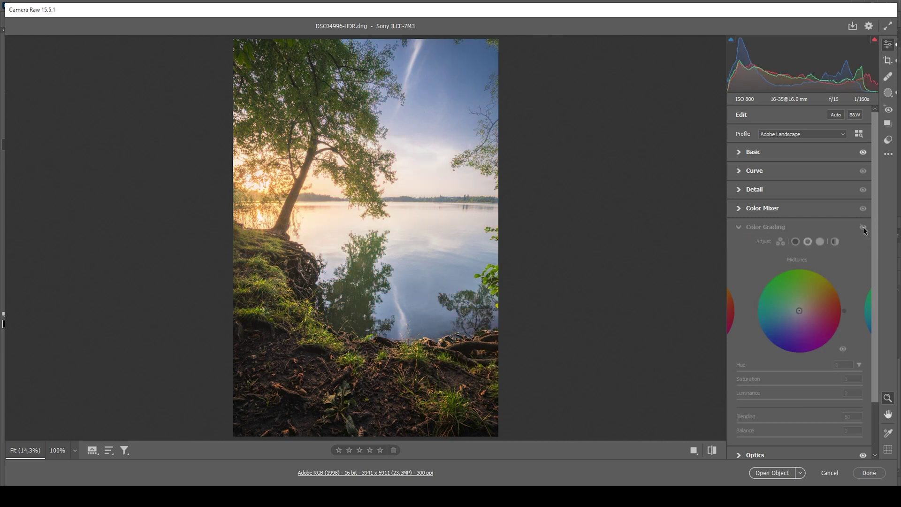
click(863, 228)
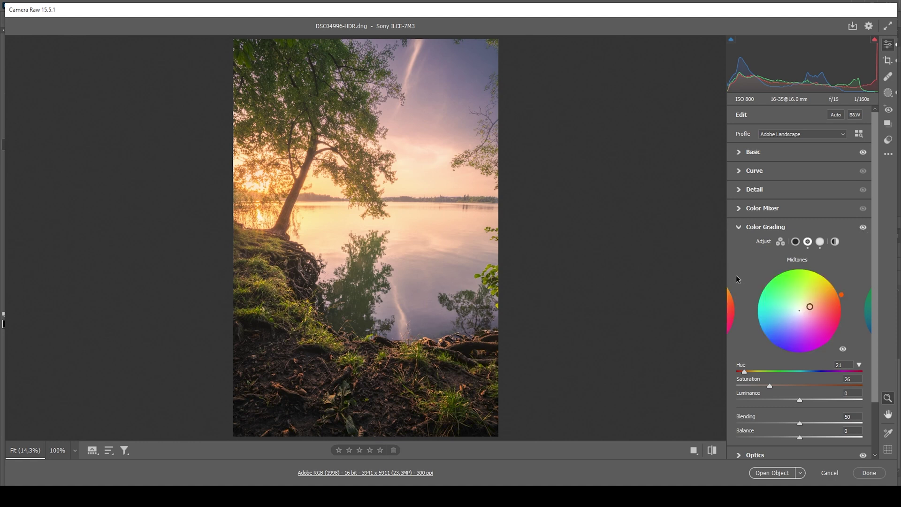
Step: Set the Blue Primary calibration to Hue -16 and Saturation +27
click(740, 228)
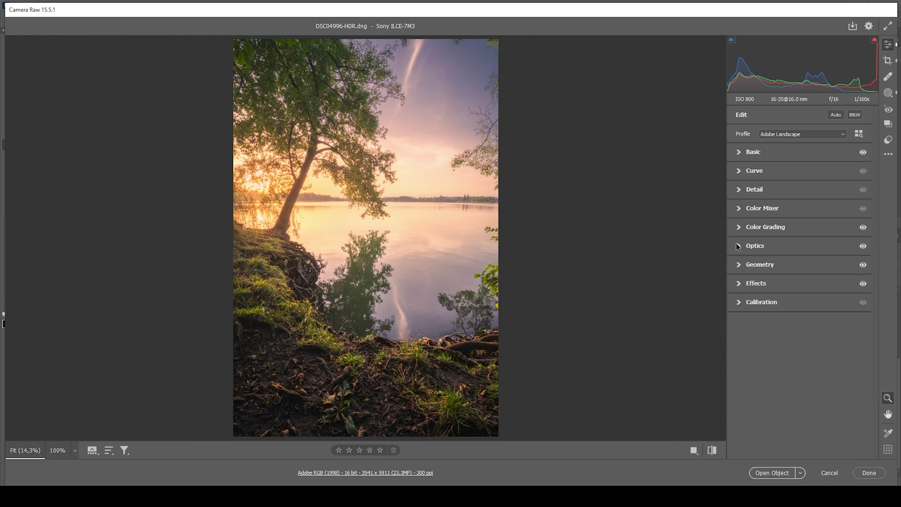
click(743, 303)
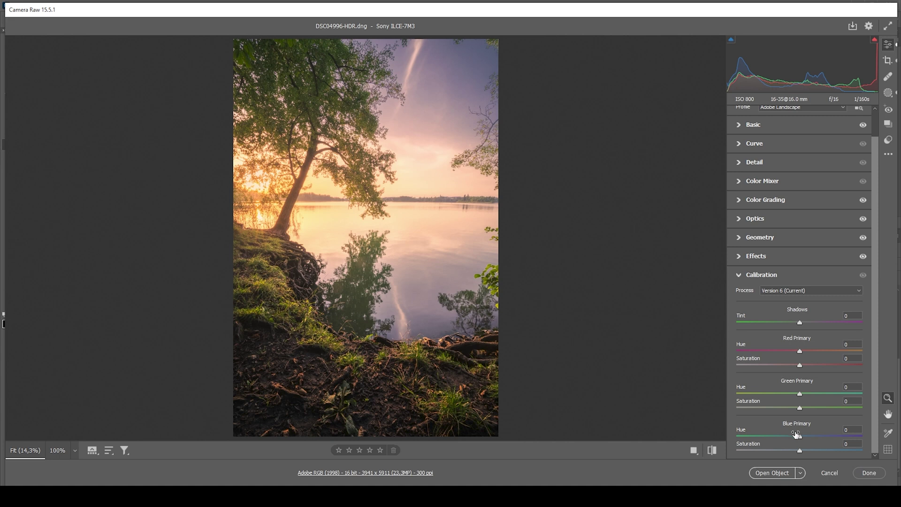
drag(800, 438, 784, 438)
drag(801, 449, 818, 448)
Step: Raise sharpening Masking while previewing the mask, and lower the Sharpening amount slightly
click(754, 274)
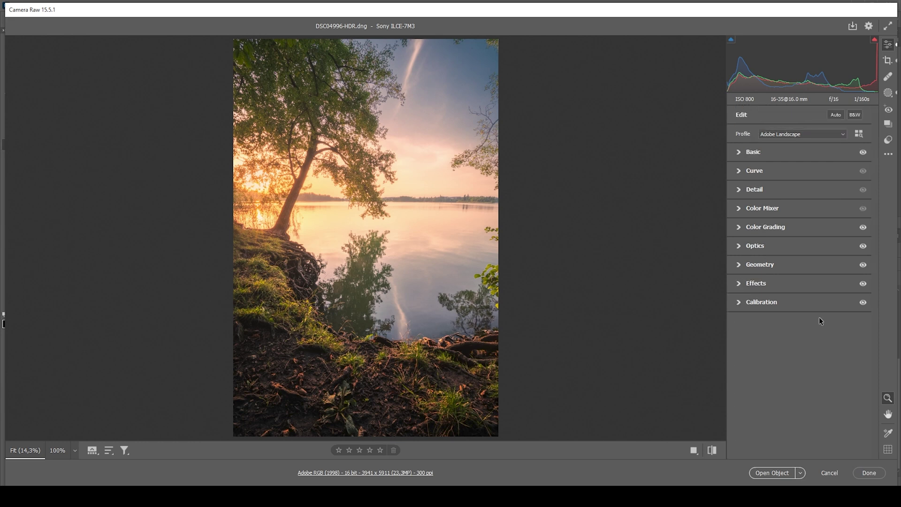
click(740, 190)
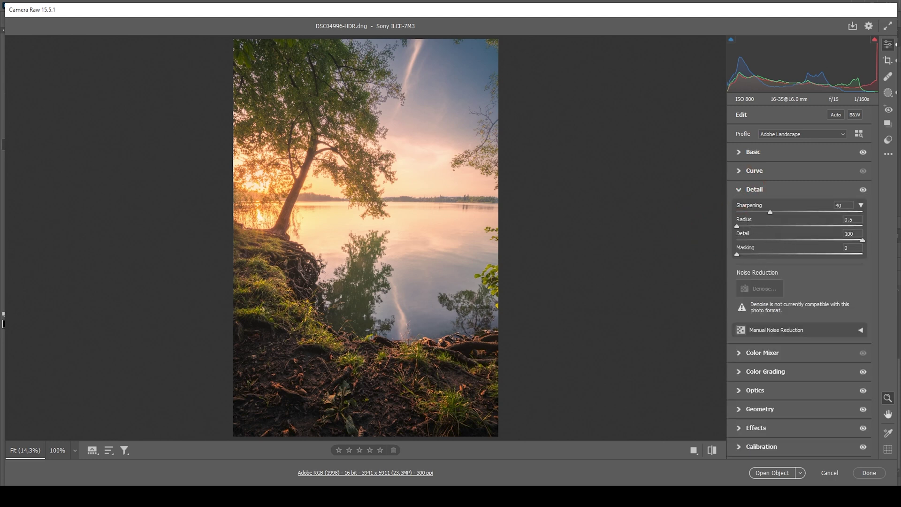
key(alt)
drag(742, 254, 822, 258)
drag(801, 212, 797, 212)
click(739, 189)
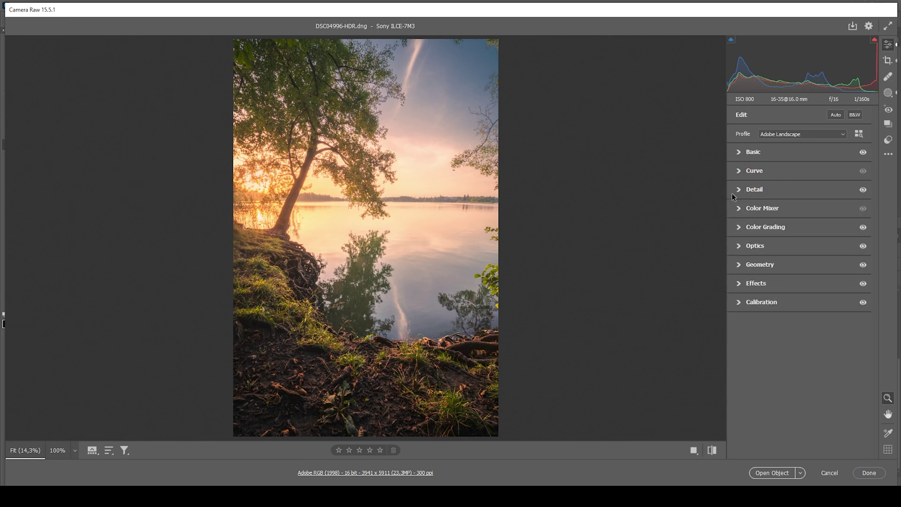
Step: Compare the -5 vignette and the before/after view, then open the photo in Photoshop
click(739, 284)
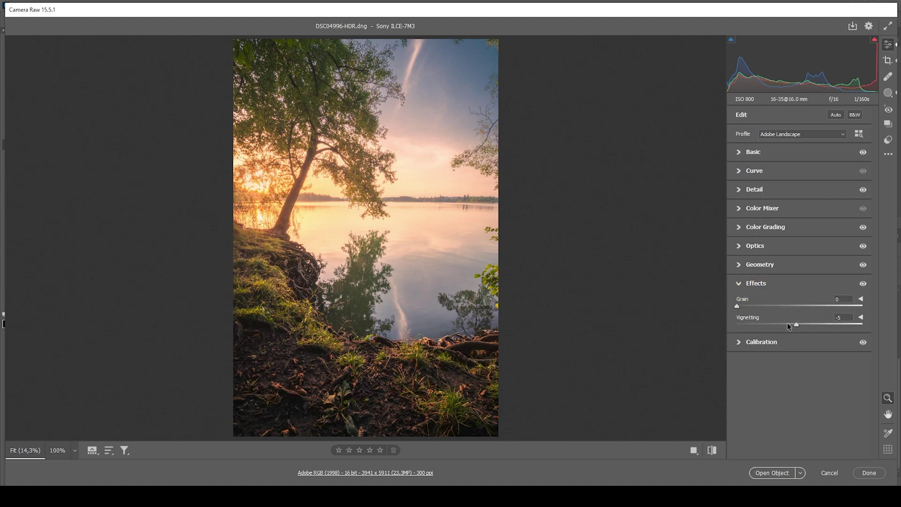
click(864, 284)
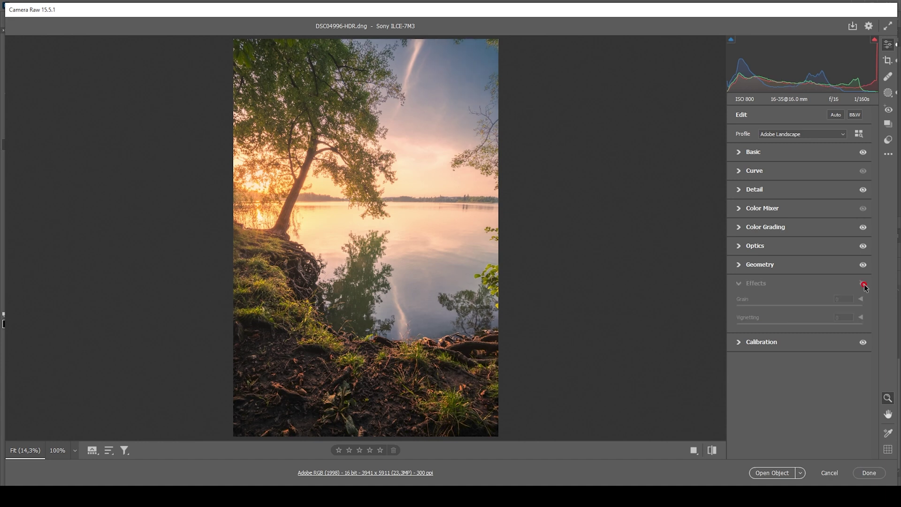
click(864, 285)
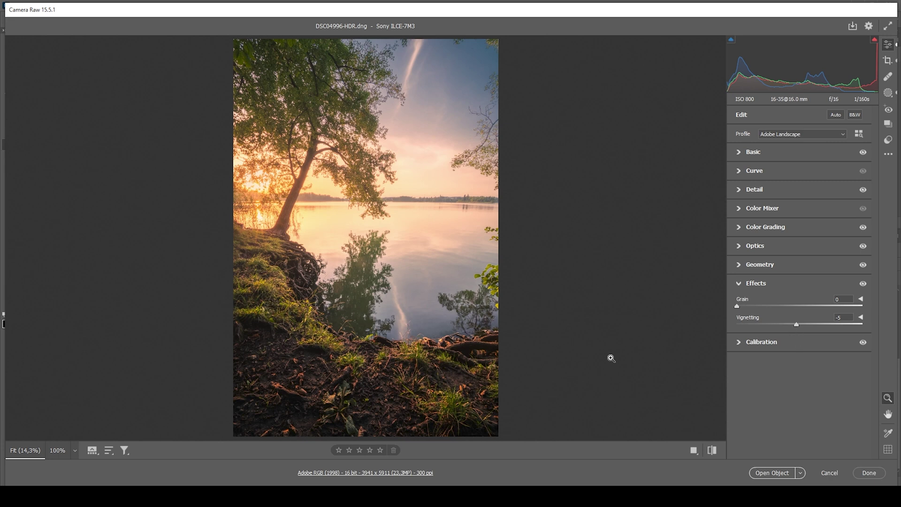
click(712, 451)
click(712, 450)
click(762, 473)
Step: Heal away the leaf clusters along the top-centre and top-left sky edge with a small Spot Healing Brush
key(ctrl+0)
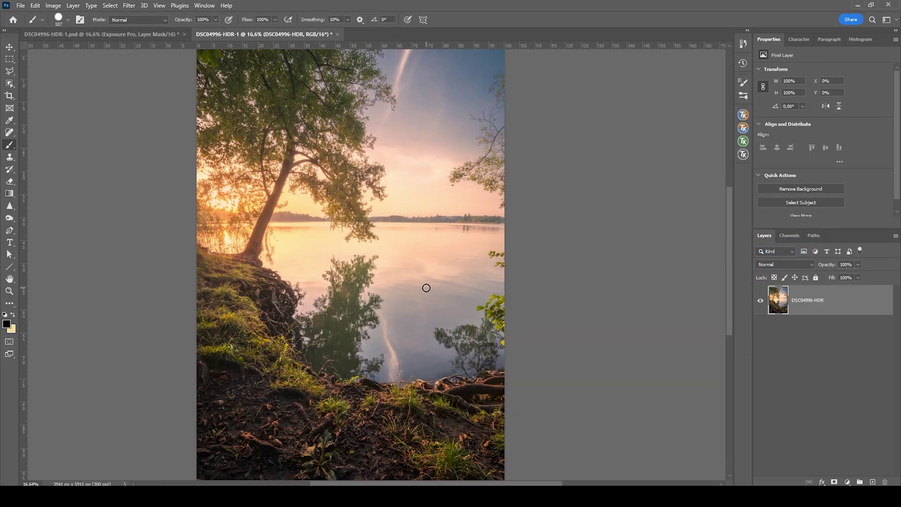
click(9, 132)
scroll(514, 232, up, 1)
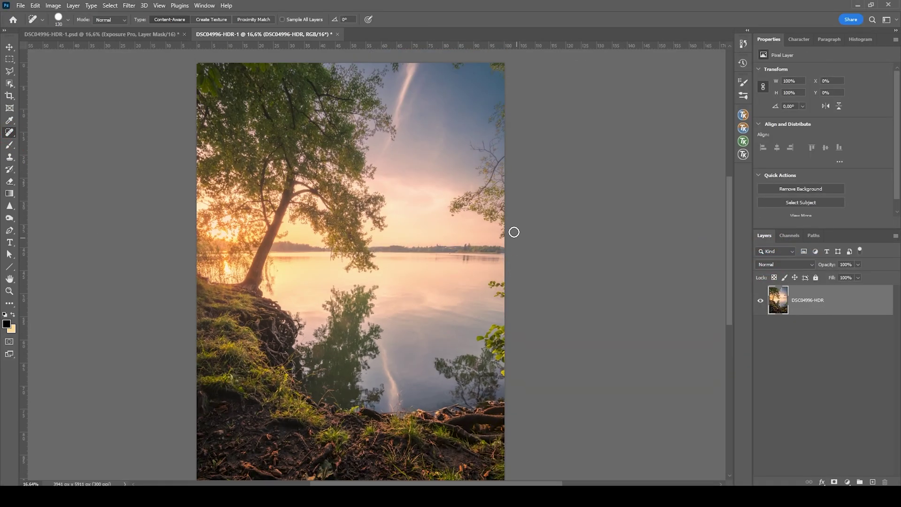
scroll(502, 102, up, 4)
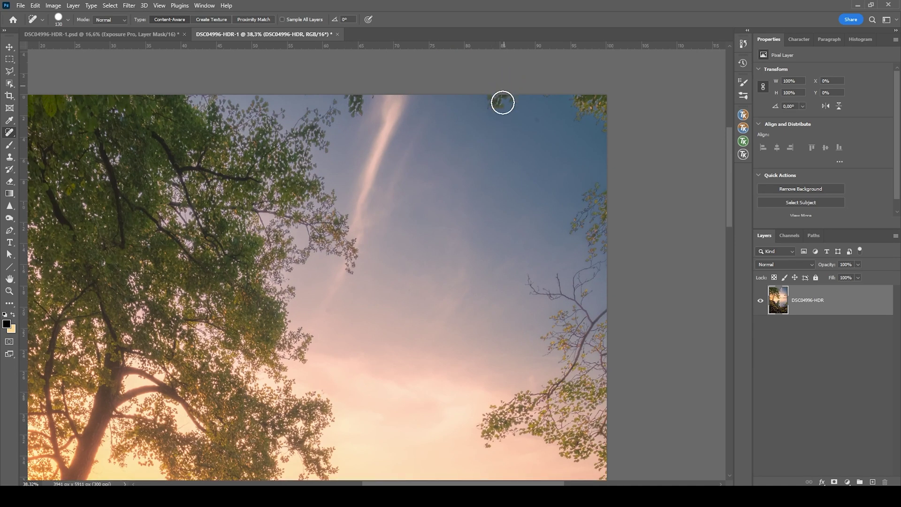
scroll(502, 102, up, 3)
drag(577, 157, 572, 150)
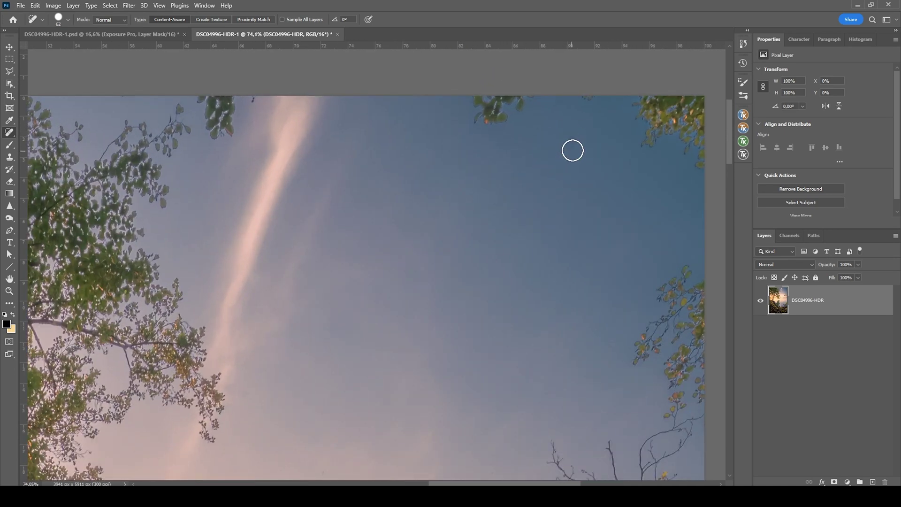
mouse_move(475, 111)
mouse_down()
mouse_move(506, 118)
mouse_move(534, 77)
mouse_move(553, 80)
mouse_up()
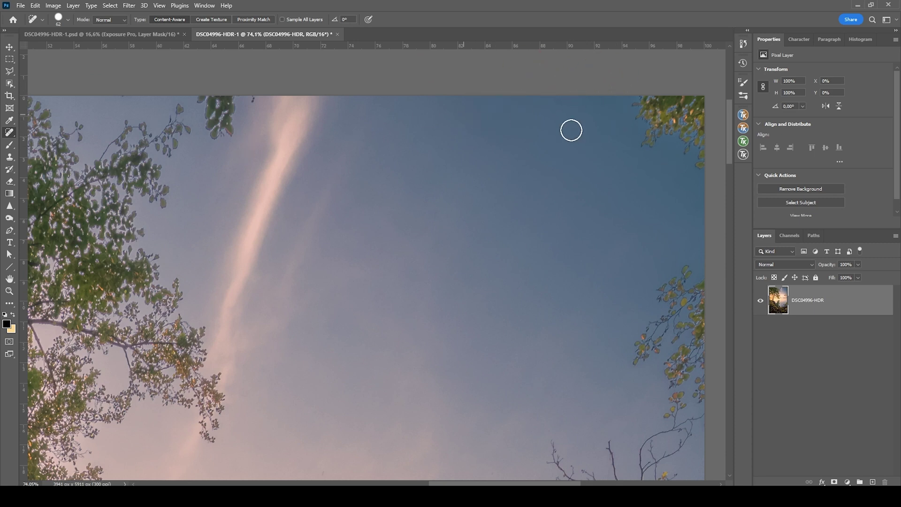
mouse_move(187, 104)
mouse_down()
mouse_move(206, 116)
mouse_move(221, 102)
mouse_move(220, 125)
mouse_move(234, 98)
mouse_move(214, 137)
mouse_move(272, 82)
mouse_up()
Step: Remove the top-right leaves and recentre the whole photo in the window
drag(666, 150, 648, 129)
scroll(580, 272, down, 5)
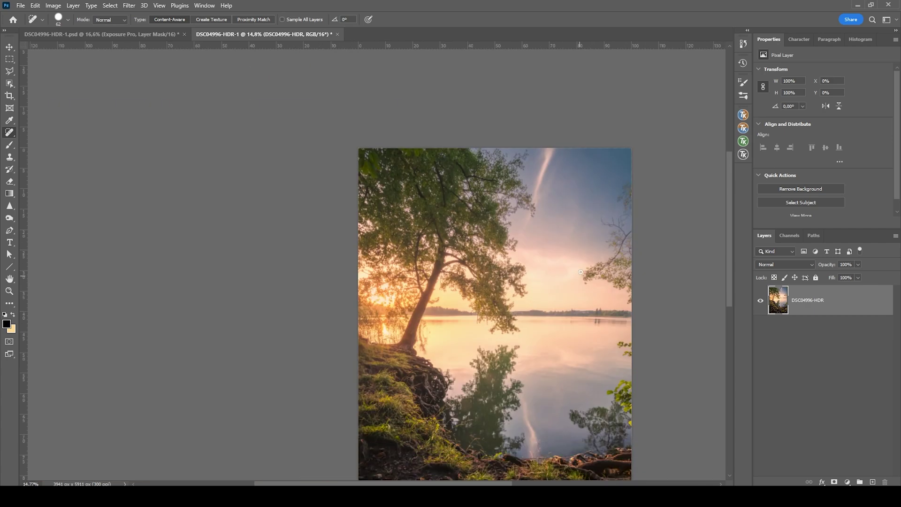
scroll(581, 271, up, 1)
drag(569, 270, 467, 239)
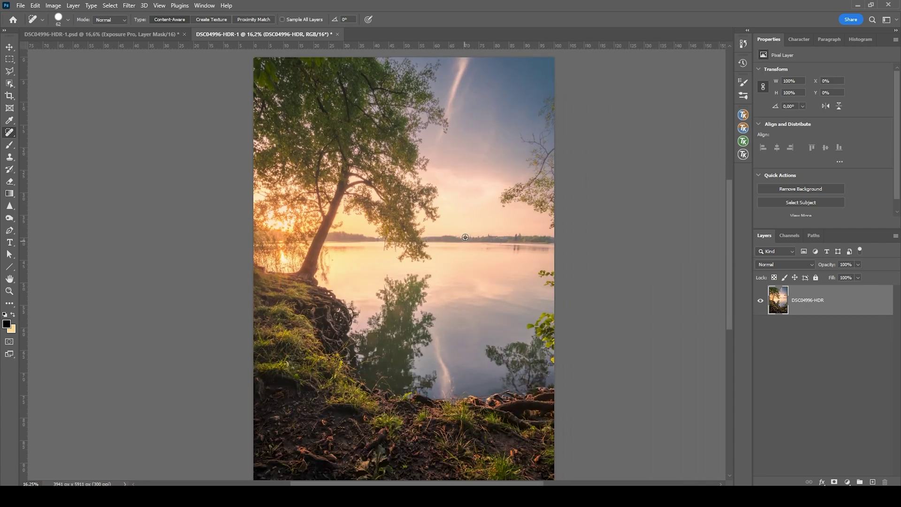
scroll(465, 237, up, 2)
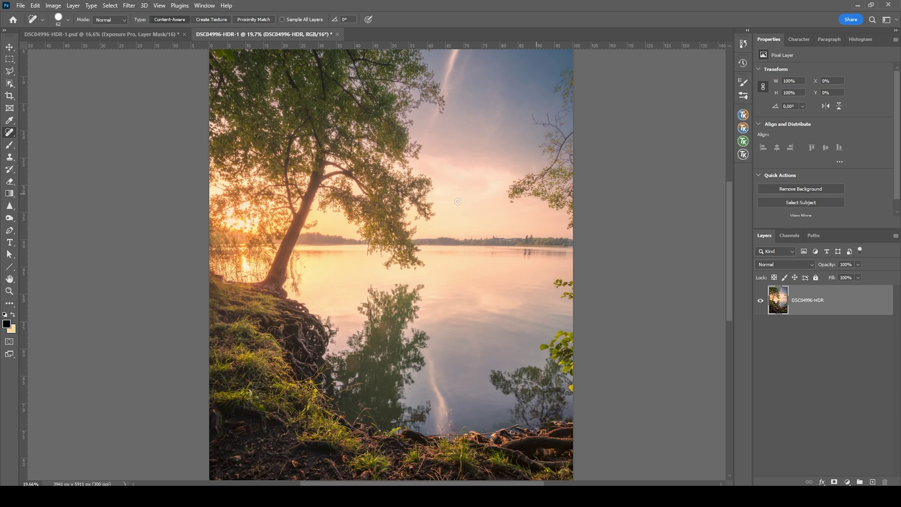
scroll(462, 250, down, 2)
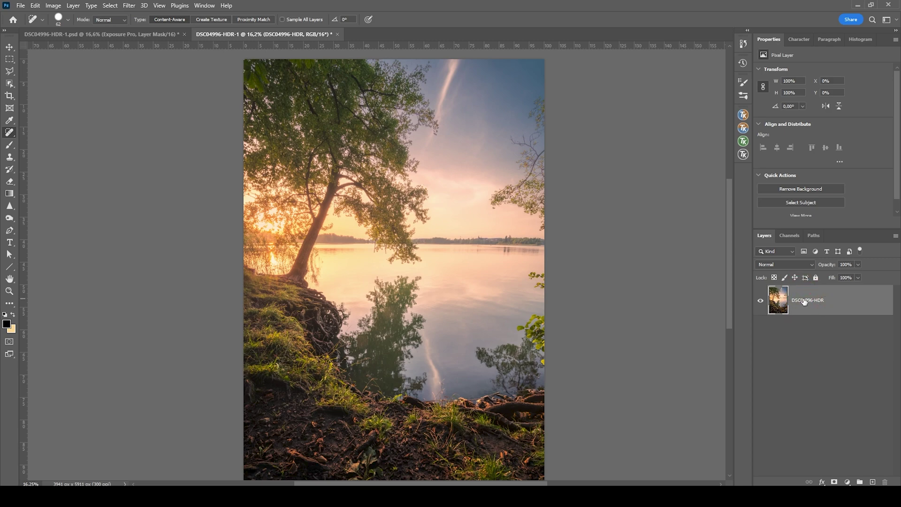
Step: Duplicate the photo layer and place a horizontal guide along the horizon
key(ctrl+j)
scroll(450, 242, up, 3)
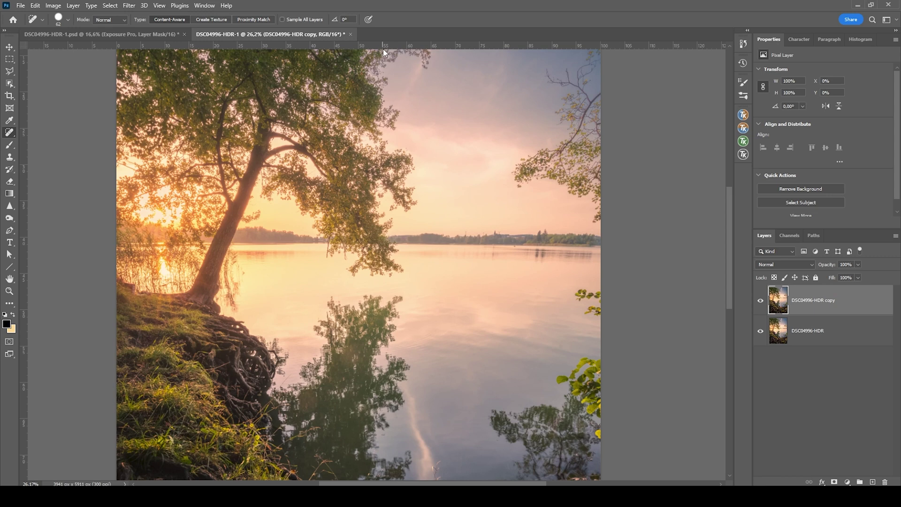
drag(384, 46, 431, 244)
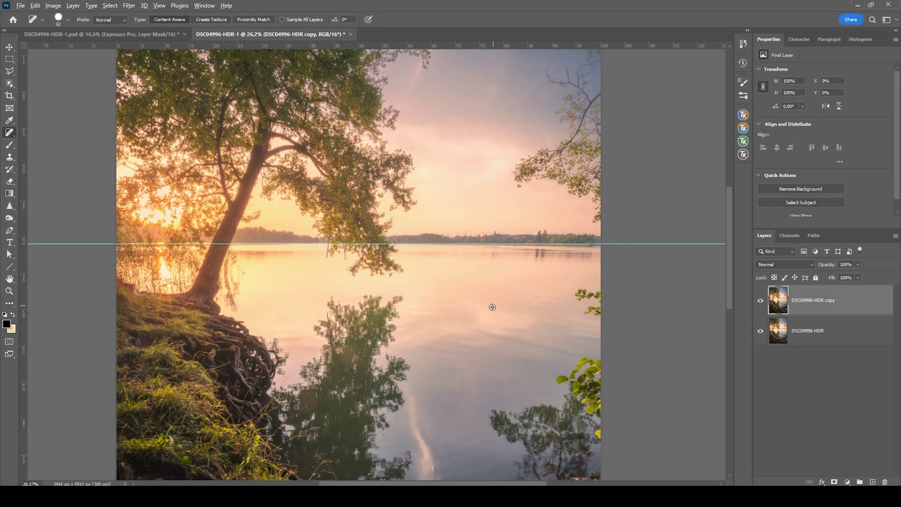
scroll(490, 310, down, 1)
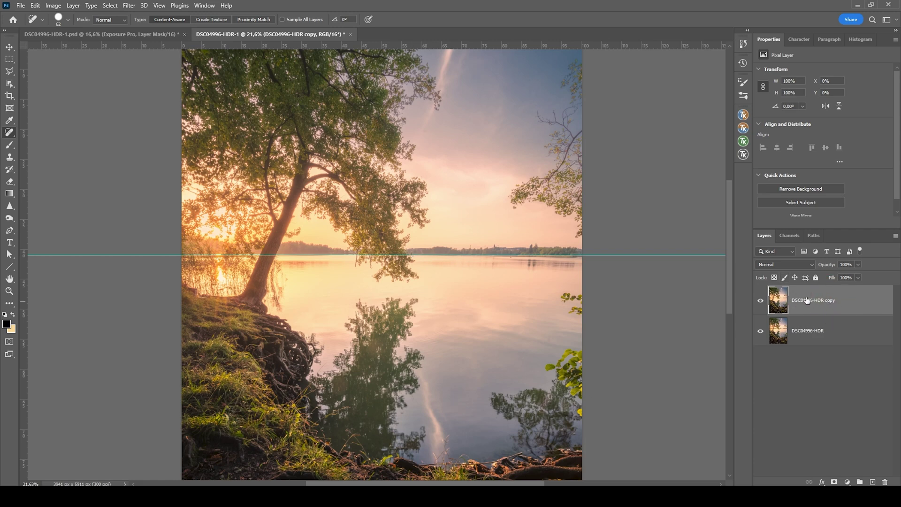
Step: Warp the duplicate so the left and right edge branches lift slightly upward, and commit
key(ctrl+t)
right_click(490, 274)
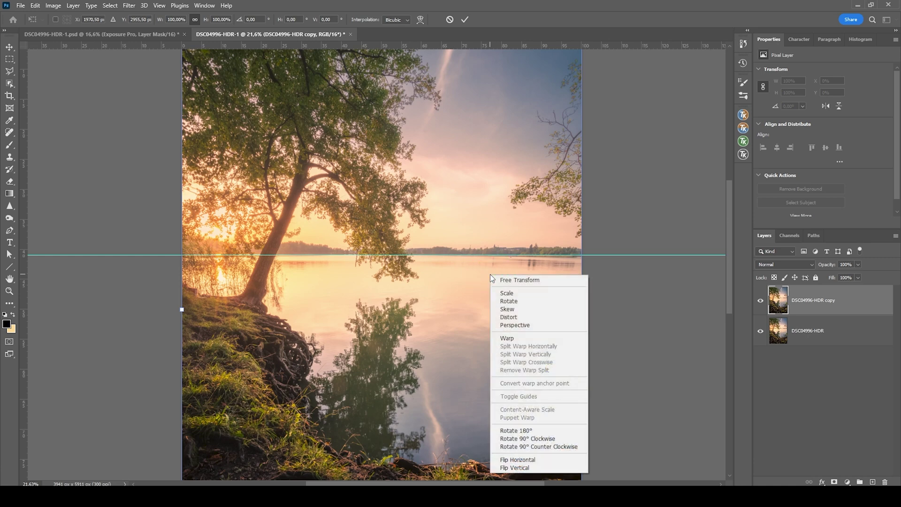
click(521, 337)
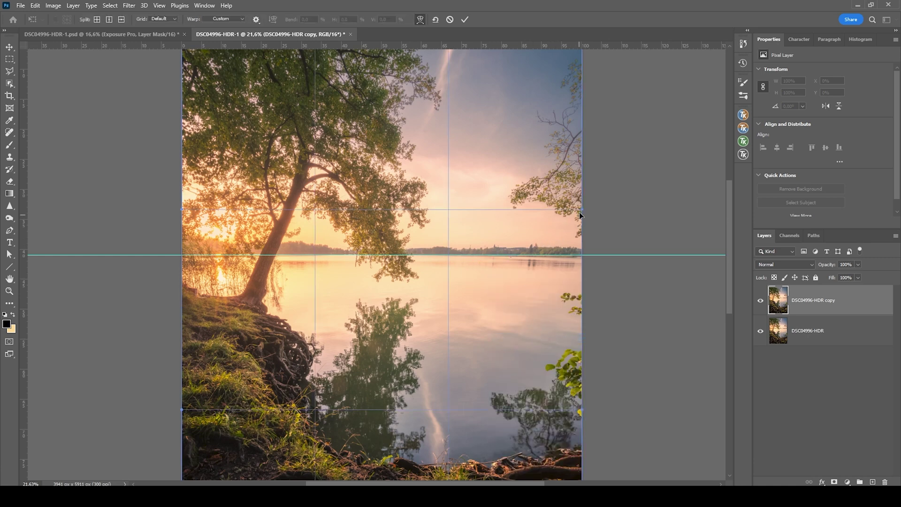
drag(582, 210, 582, 203)
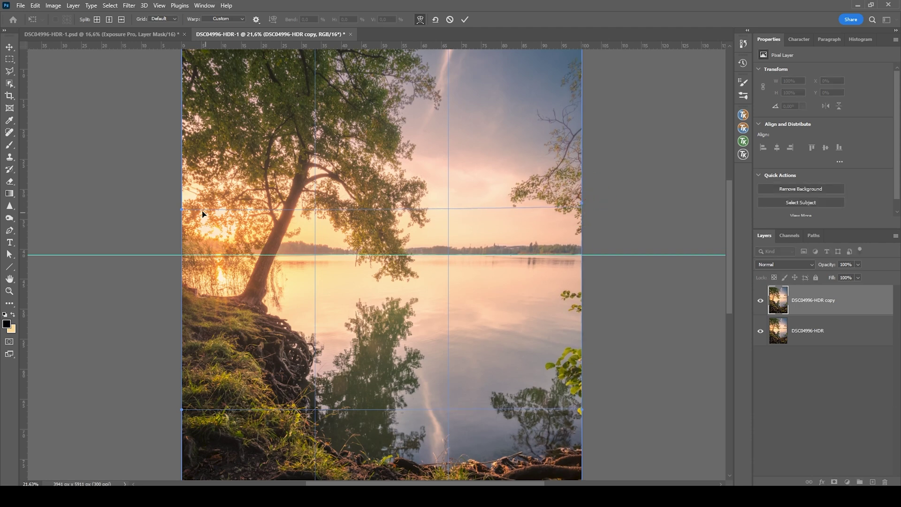
drag(182, 212, 182, 205)
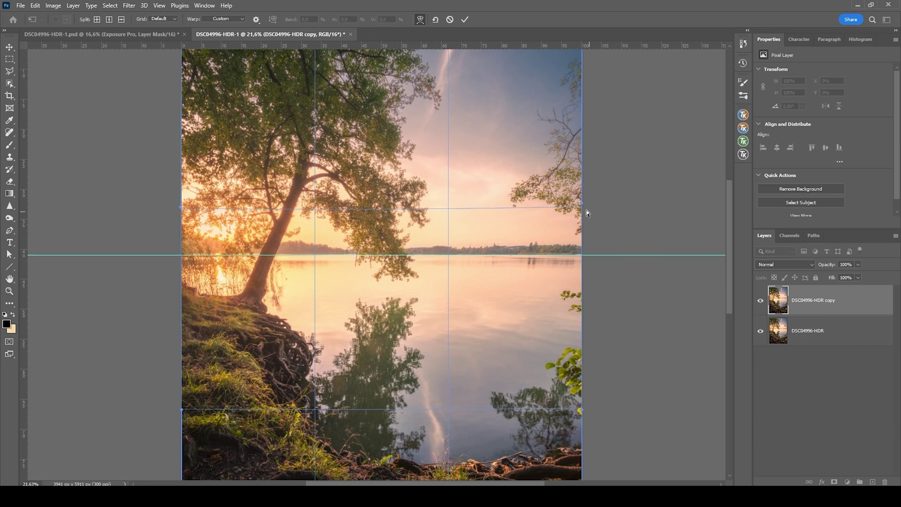
key(Return)
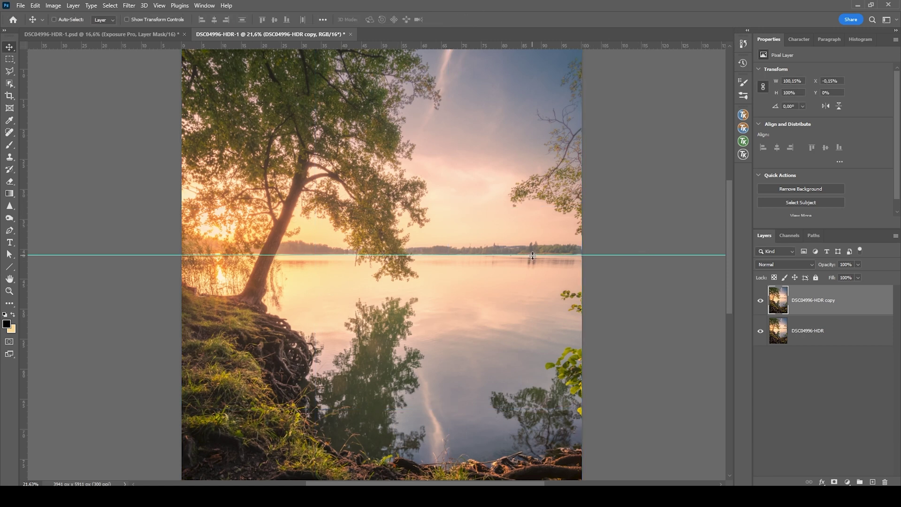
Step: Remove the horizon guide and add a Warming Filter (85) Photo Filter layer at 29% density
drag(532, 255, 535, 45)
scroll(478, 297, down, 3)
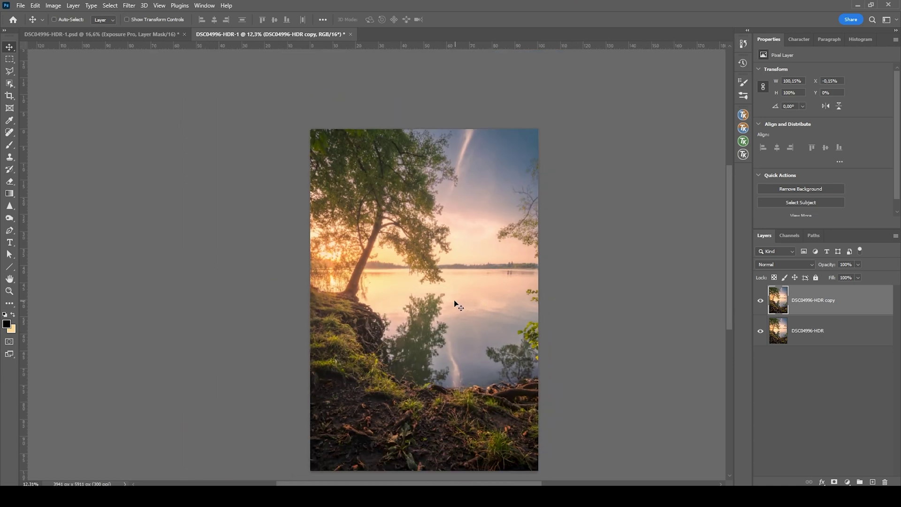
scroll(458, 305, up, 2)
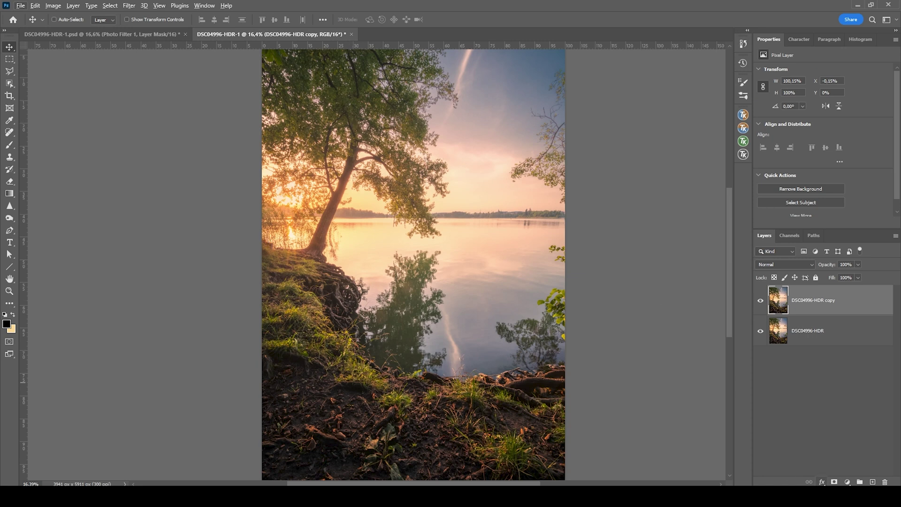
click(847, 483)
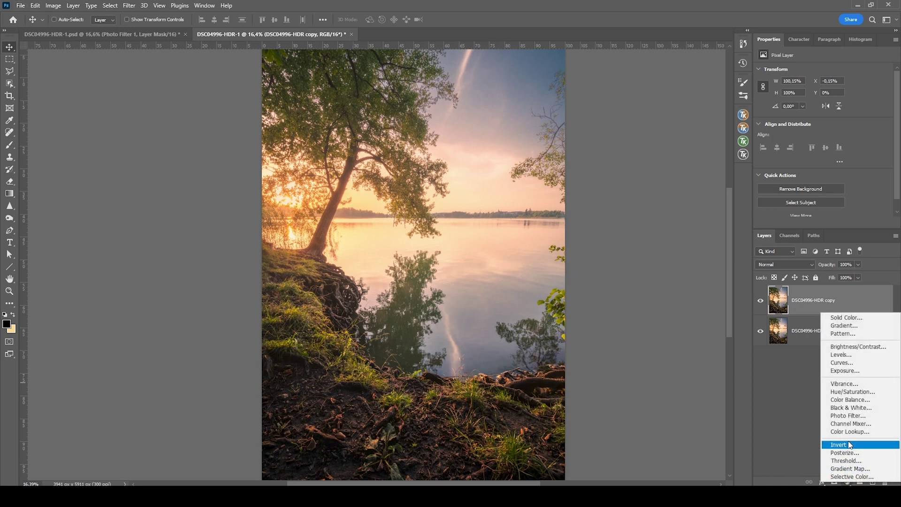
click(859, 418)
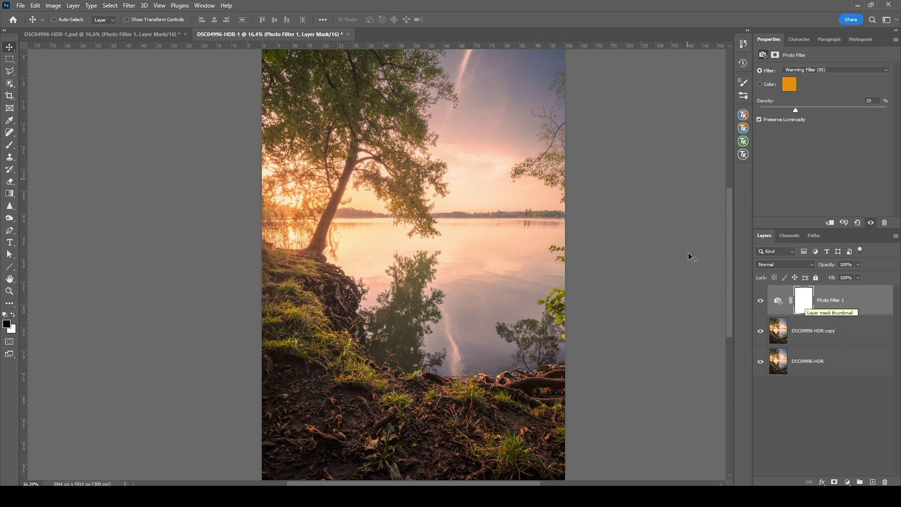
Step: Invert the filter's mask and paint white around the tree and sun with a ~2060 px brush
click(805, 304)
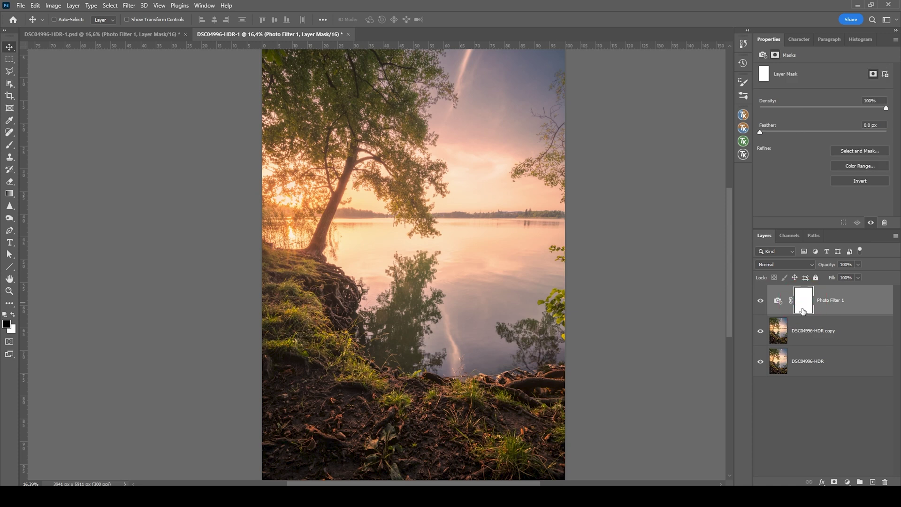
key(ctrl+i)
key(b)
drag(286, 231, 347, 237)
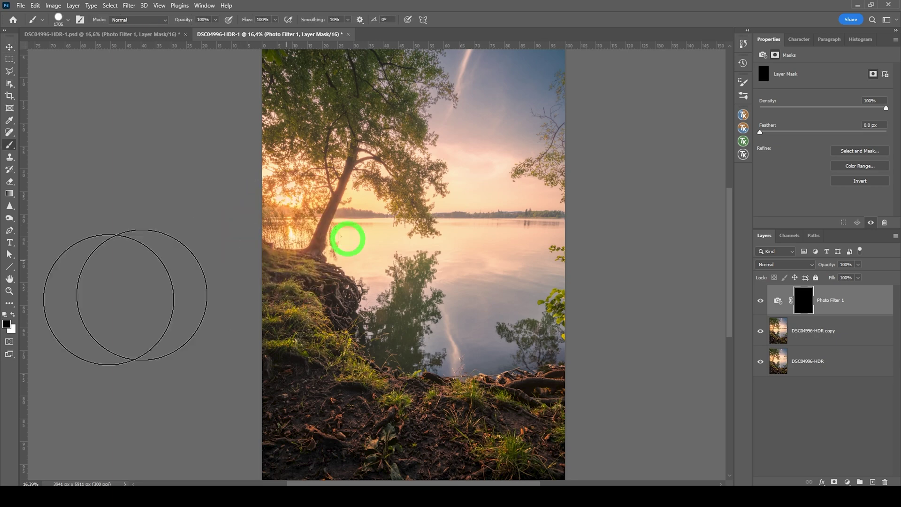
click(12, 315)
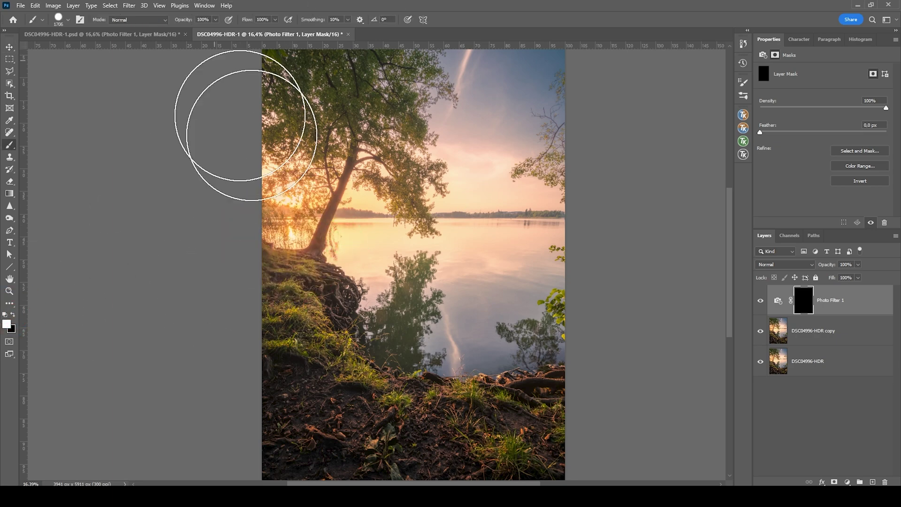
mouse_move(405, 250)
mouse_down()
mouse_move(419, 252)
mouse_move(394, 36)
mouse_up()
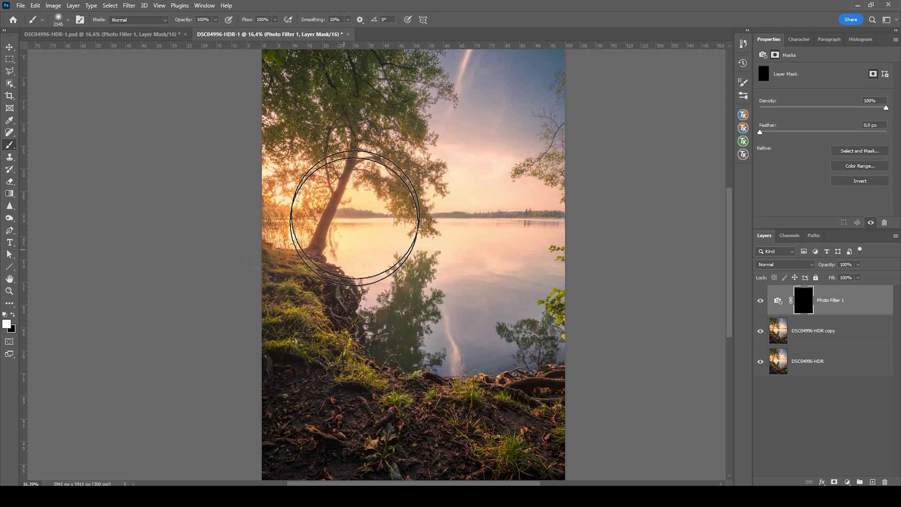
mouse_move(321, 211)
mouse_down()
mouse_move(286, 202)
mouse_move(267, 181)
mouse_move(338, 181)
mouse_move(347, 202)
mouse_up()
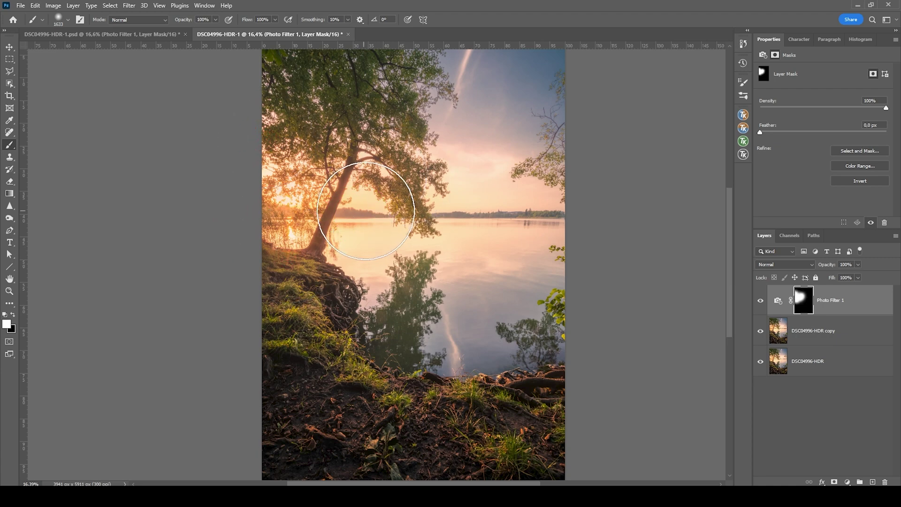
drag(426, 199, 402, 201)
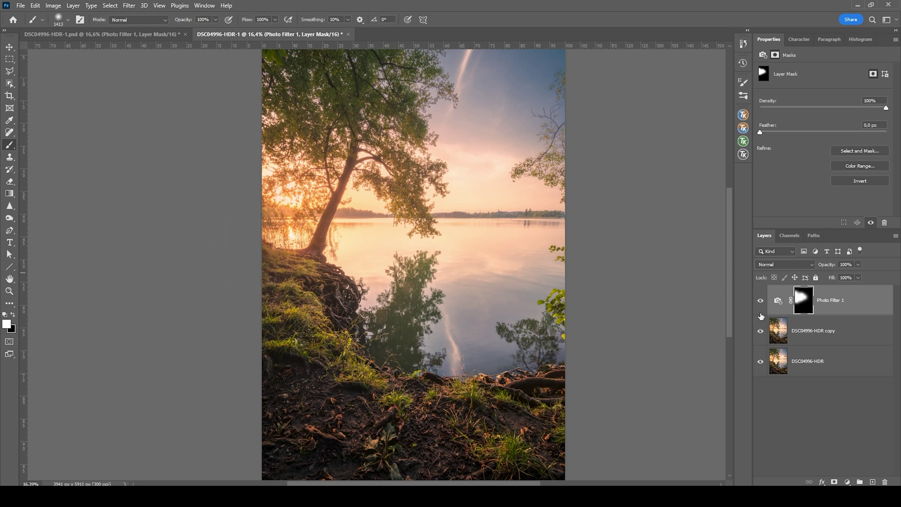
click(753, 300)
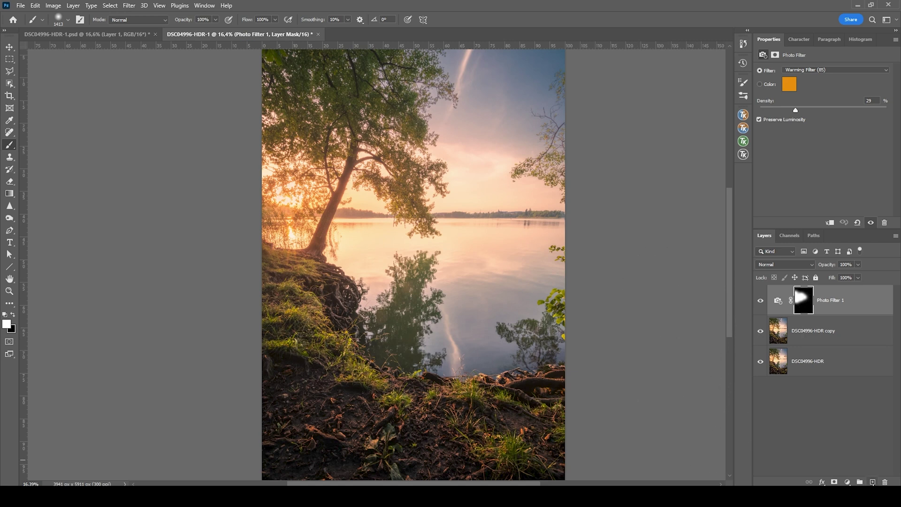
click(872, 482)
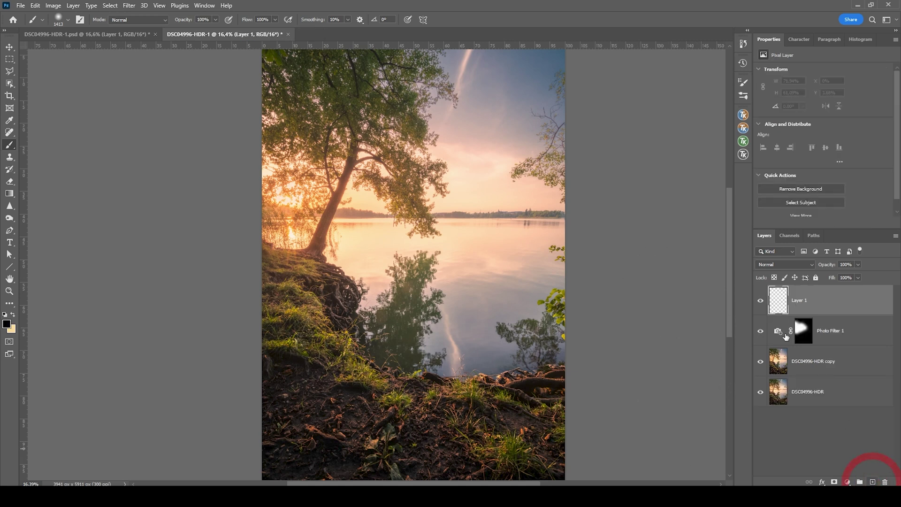
Step: Set the new layer to Hard Light and the brush to tan #ffd491 at 12% opacity
click(777, 264)
click(780, 381)
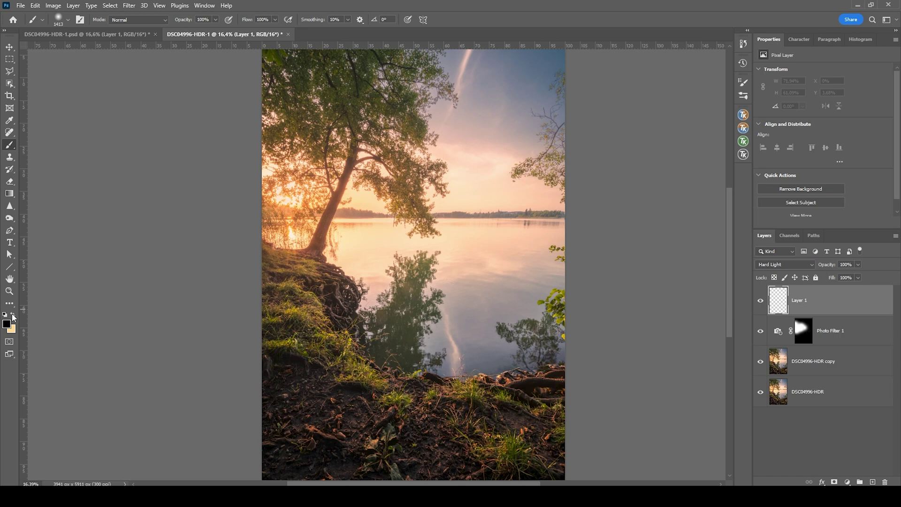
click(13, 316)
click(6, 323)
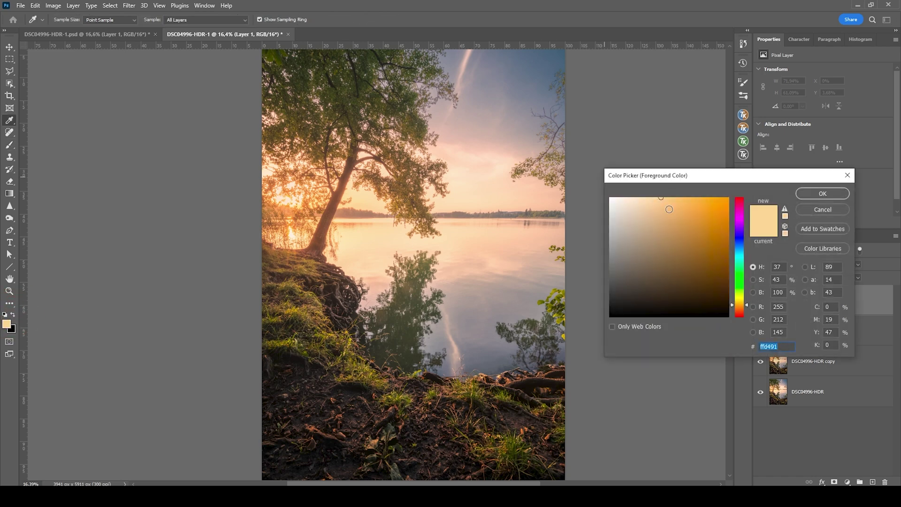
click(828, 199)
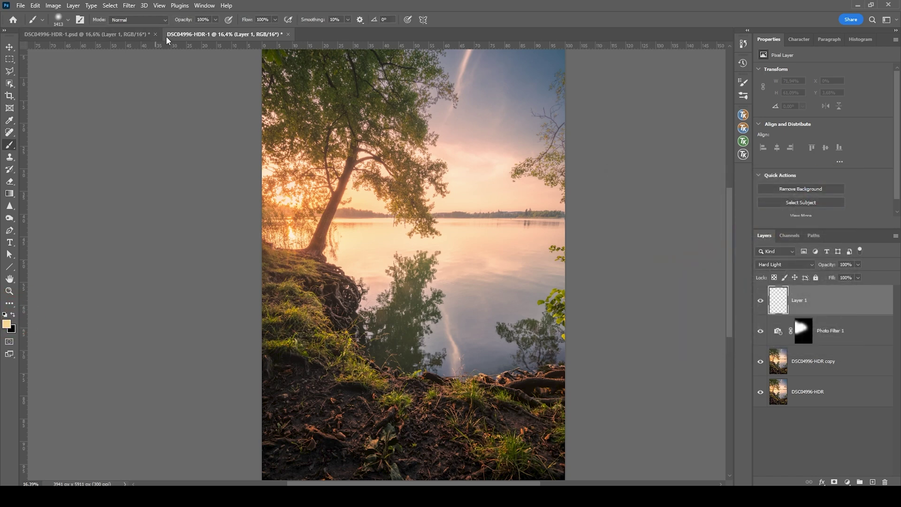
click(216, 20)
drag(215, 29, 179, 30)
Step: Dab a soft tan glow around the sun, tree trunk and left edge with large brushes
alt+right_click(289, 193)
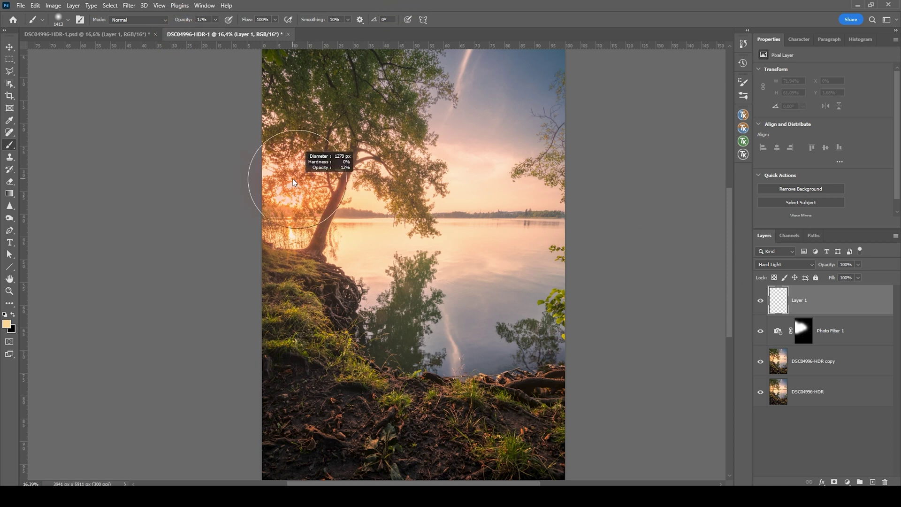
alt+right_click(290, 192)
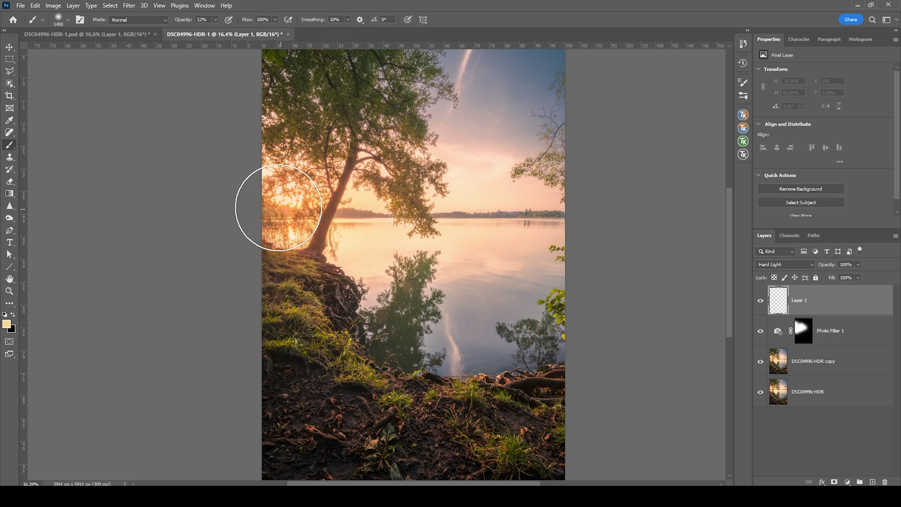
alt+right_click(287, 203)
drag(249, 171, 291, 163)
alt+right_click(328, 202)
click(350, 193)
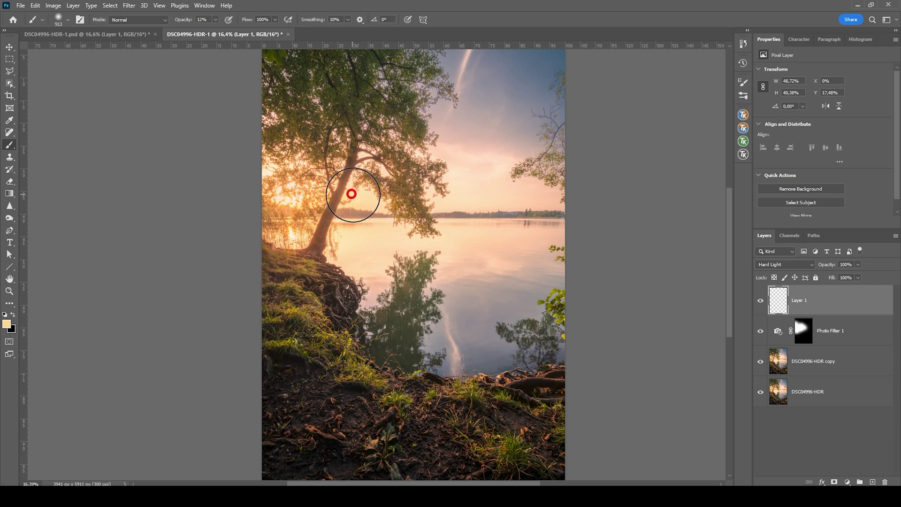
alt+right_click(374, 212)
click(378, 207)
alt+right_click(283, 214)
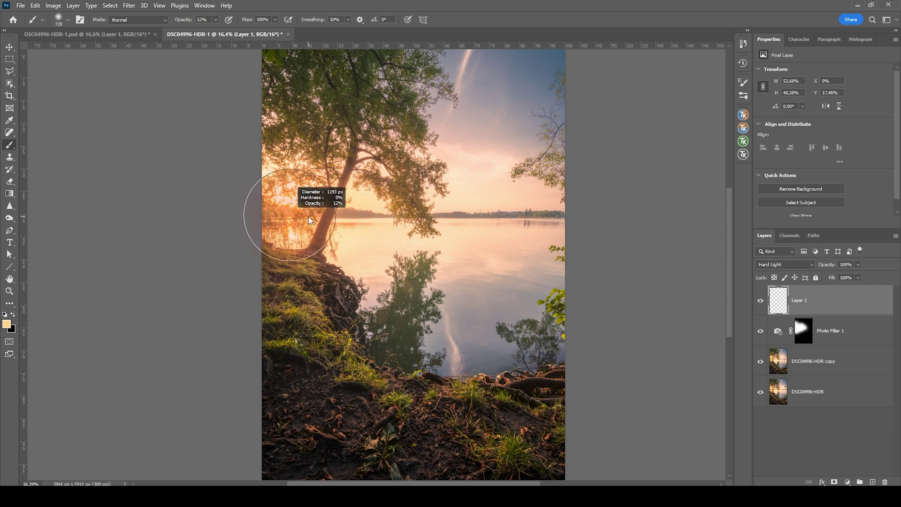
alt+right_click(333, 198)
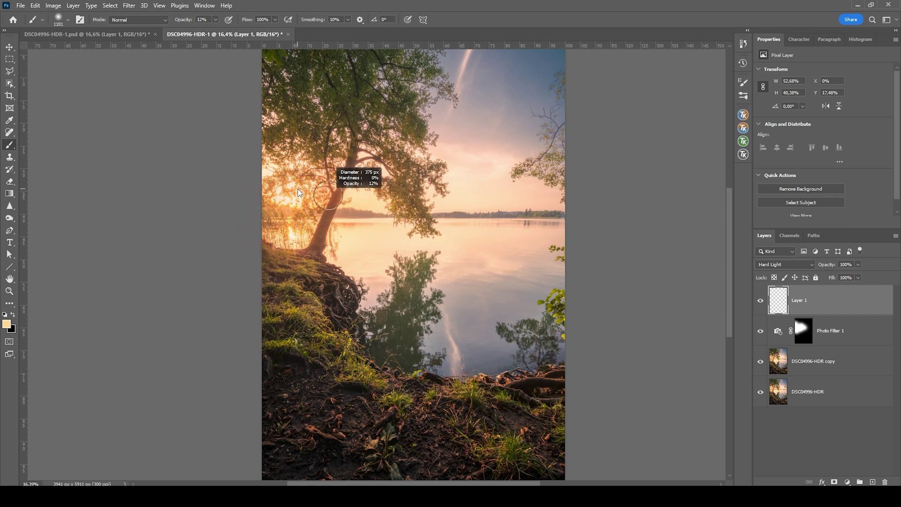
alt+right_click(338, 225)
click(264, 196)
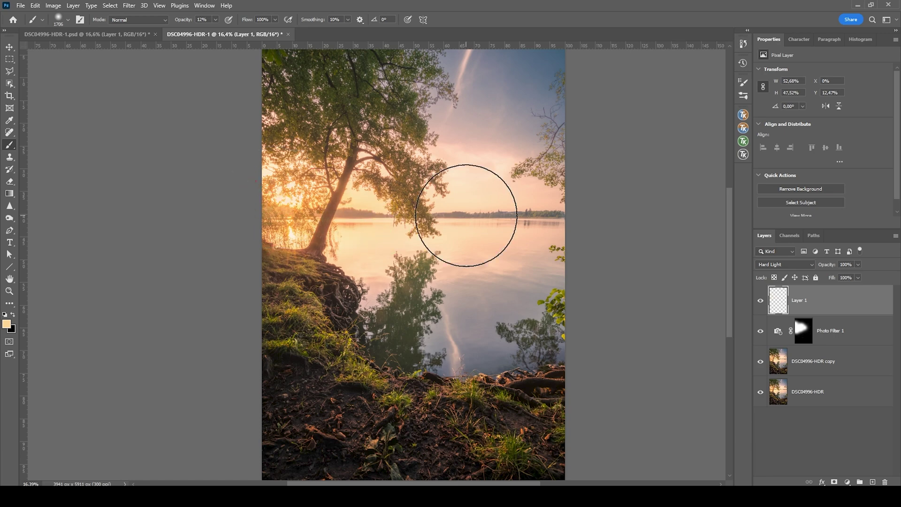
scroll(551, 362, down, 1)
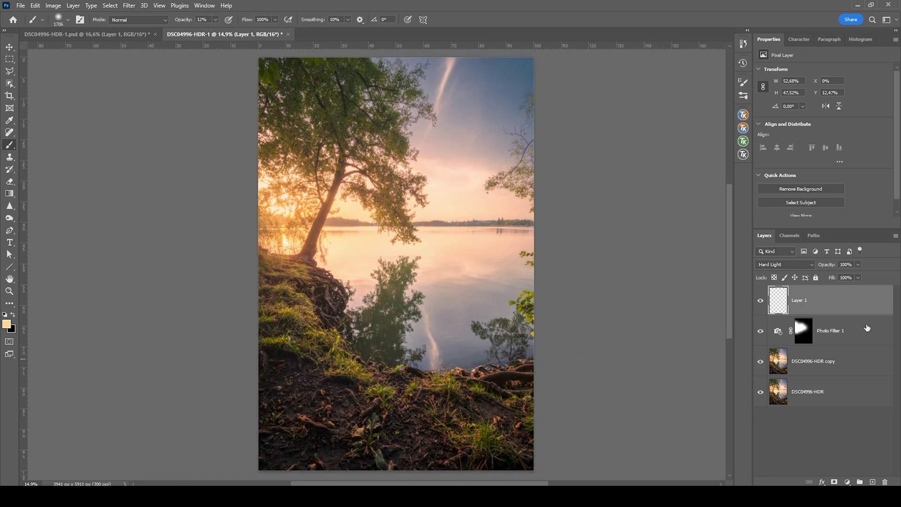
Step: Stamp all visible layers into a new merged Layer 2 above Layer 1
click(815, 302)
key(ctrl+shift+alt+e)
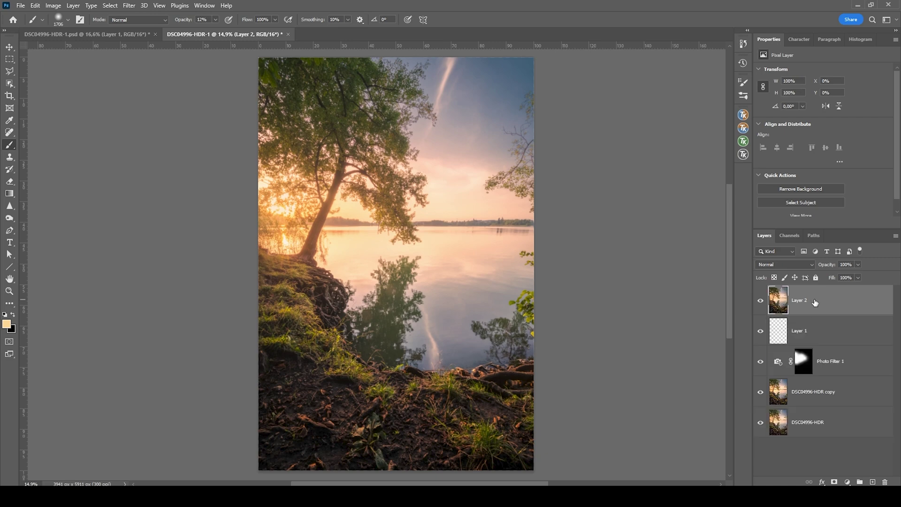
scroll(768, 310, up, 1)
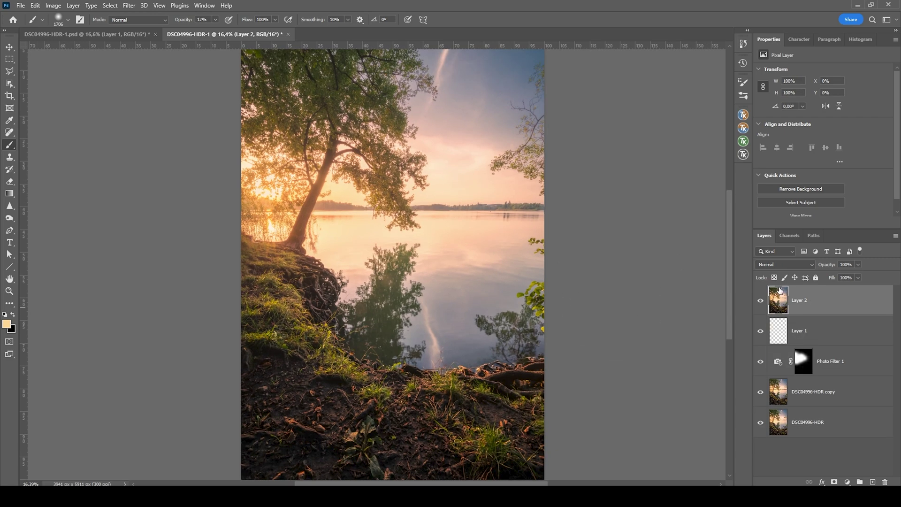
click(779, 291)
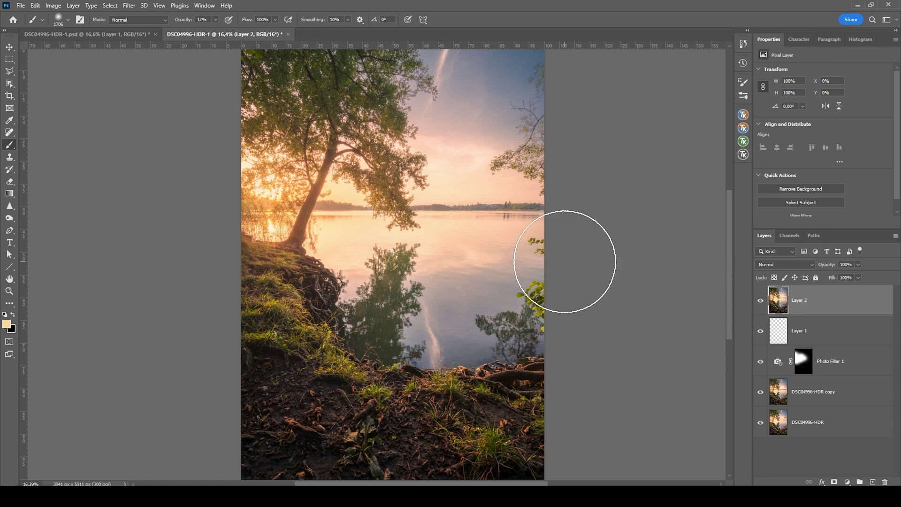
scroll(519, 262, down, 1)
scroll(509, 260, up, 1)
scroll(540, 256, down, 1)
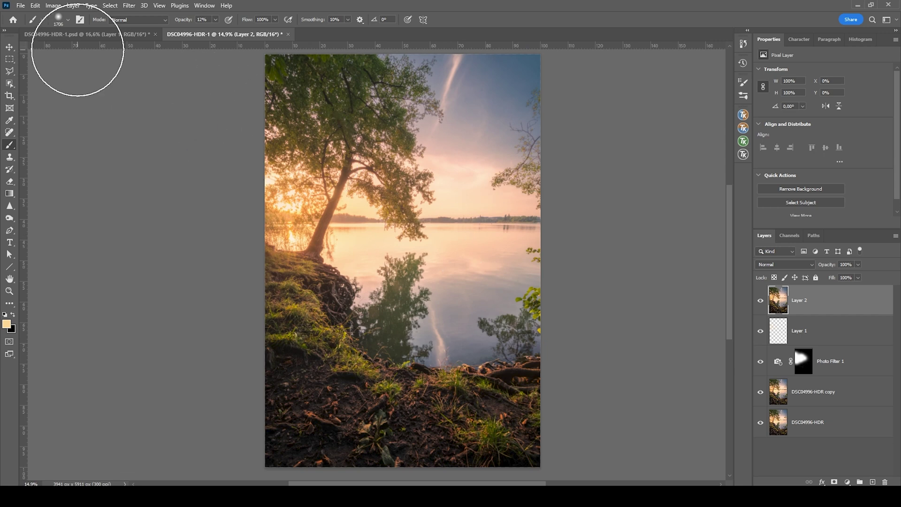
scroll(465, 106, up, 1)
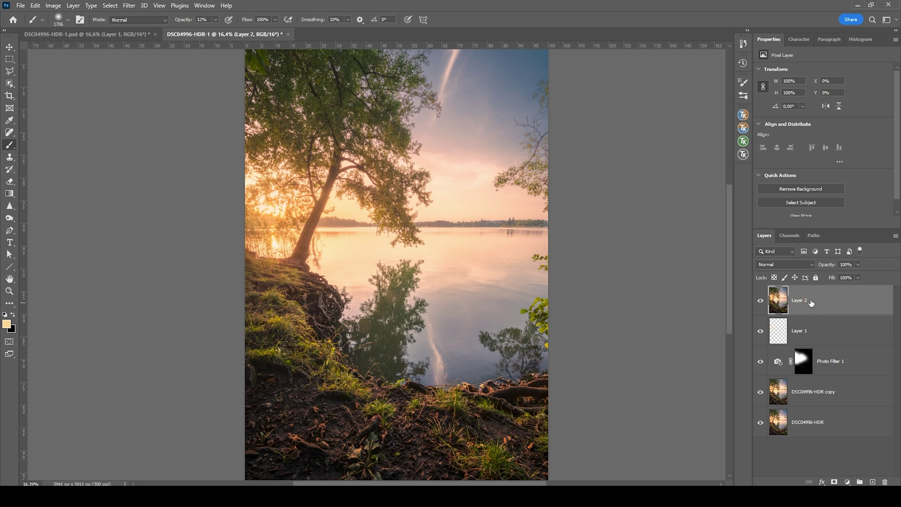
Step: Duplicate Layer 2 and apply a Gaussian Blur to the copy
key(ctrl+j)
click(129, 5)
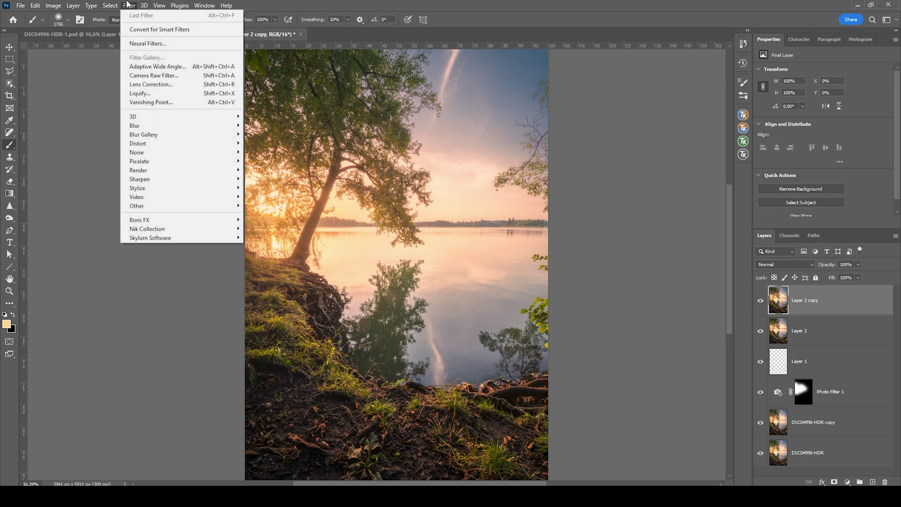
mouse_move(207, 126)
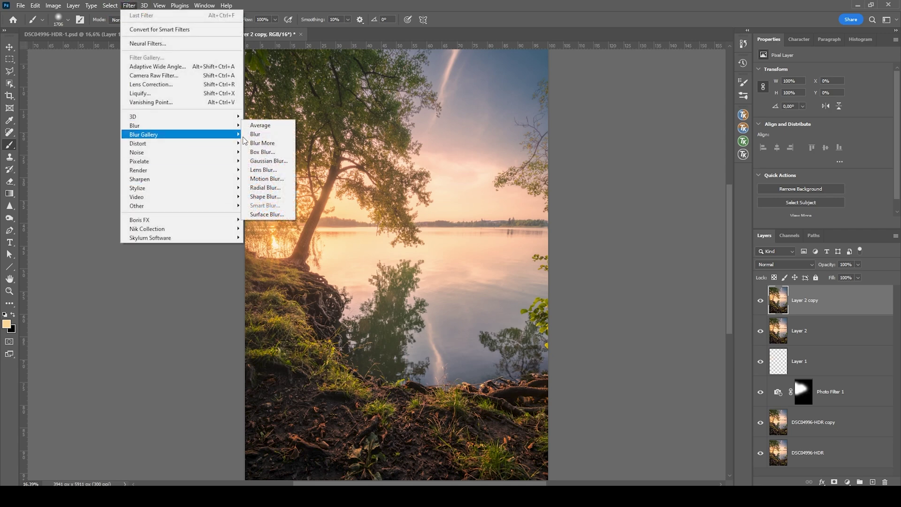
click(268, 161)
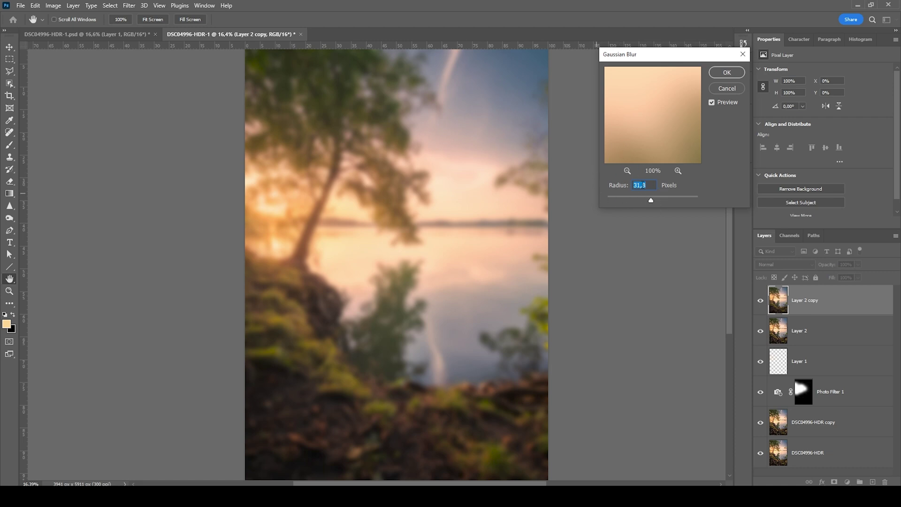
click(725, 73)
Step: Fade the Gaussian Blur to Lighten mode at 30% opacity
key(b)
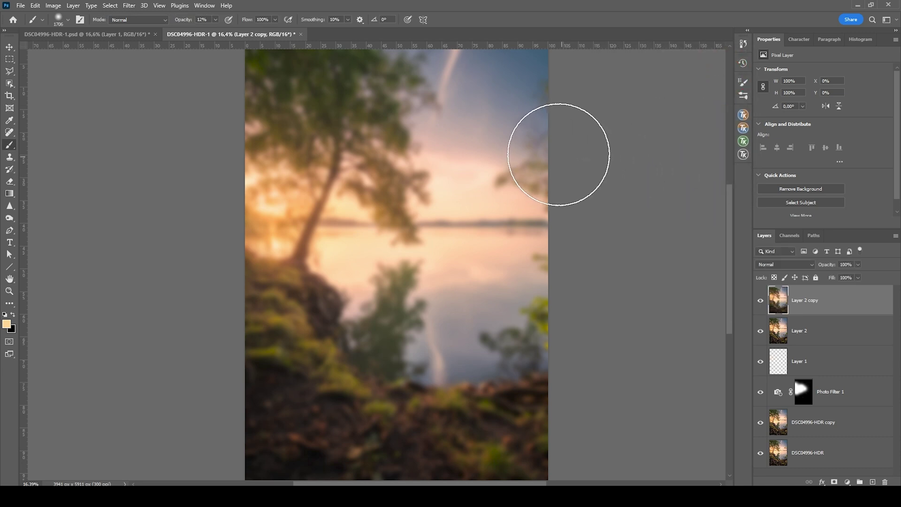
click(35, 6)
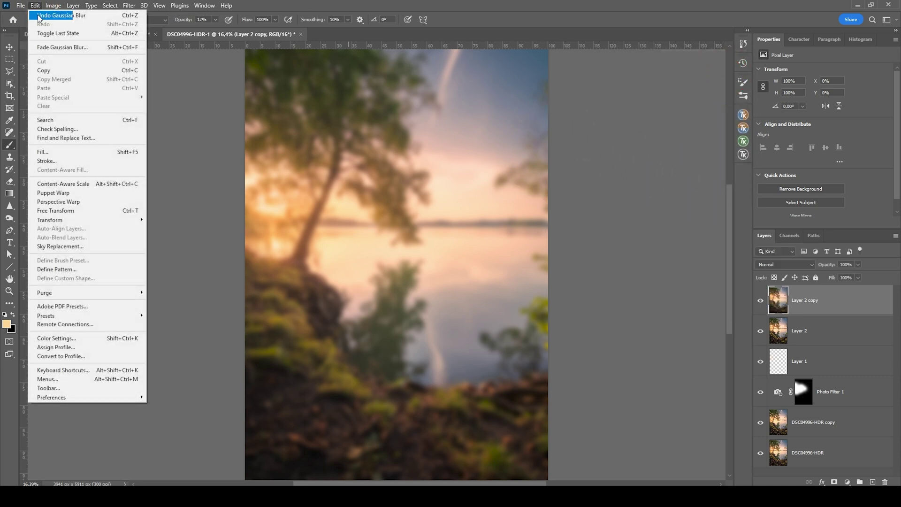
click(63, 47)
click(614, 131)
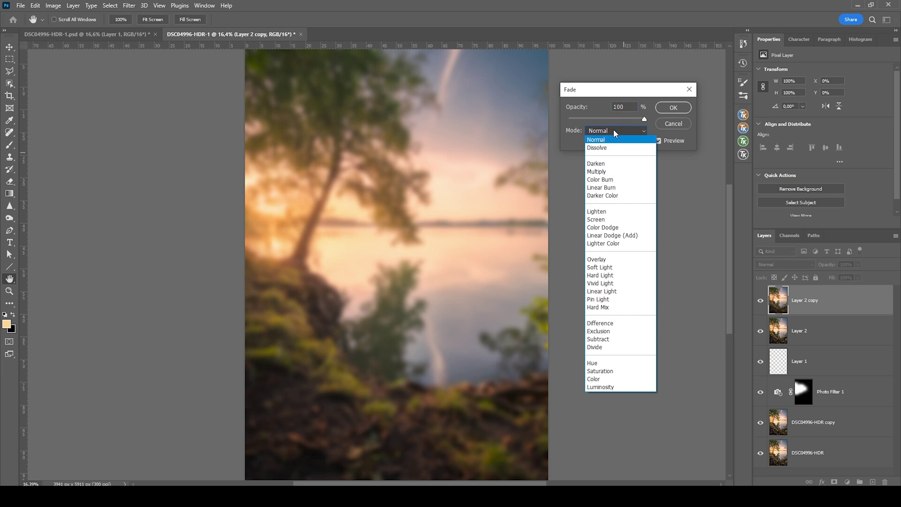
click(621, 212)
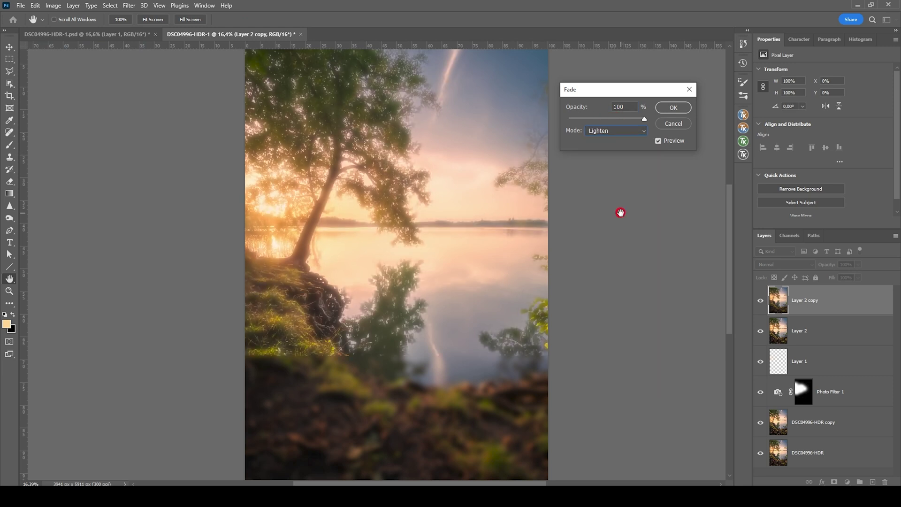
click(592, 120)
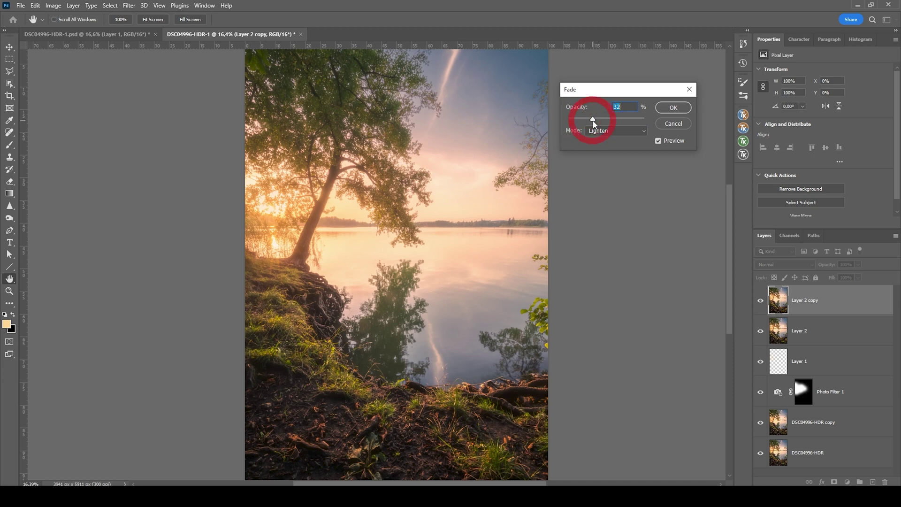
mouse_move(593, 121)
mouse_down()
mouse_move(605, 121)
mouse_move(589, 120)
mouse_up()
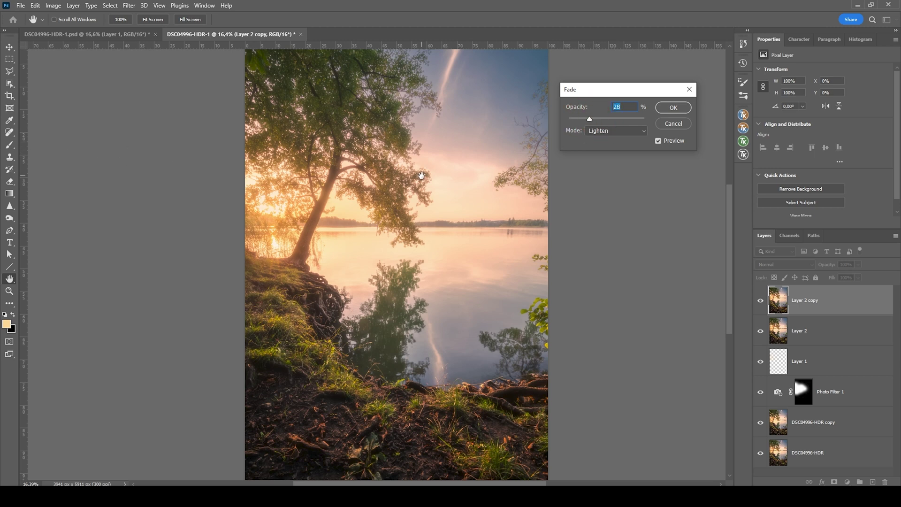
drag(591, 121, 593, 120)
click(592, 121)
drag(597, 121, 590, 120)
click(662, 104)
key(b)
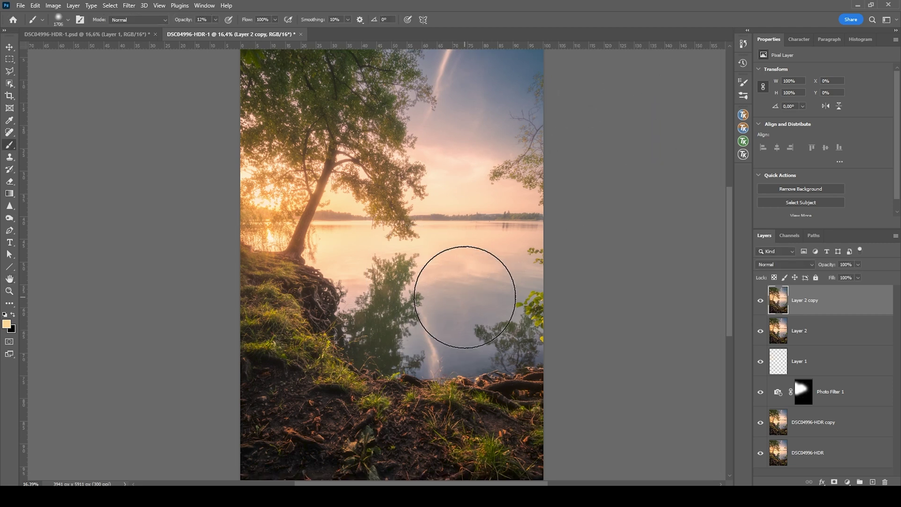
Step: Add a layer mask to Layer 2 copy and prepare a large black brush at 100% opacity
click(834, 482)
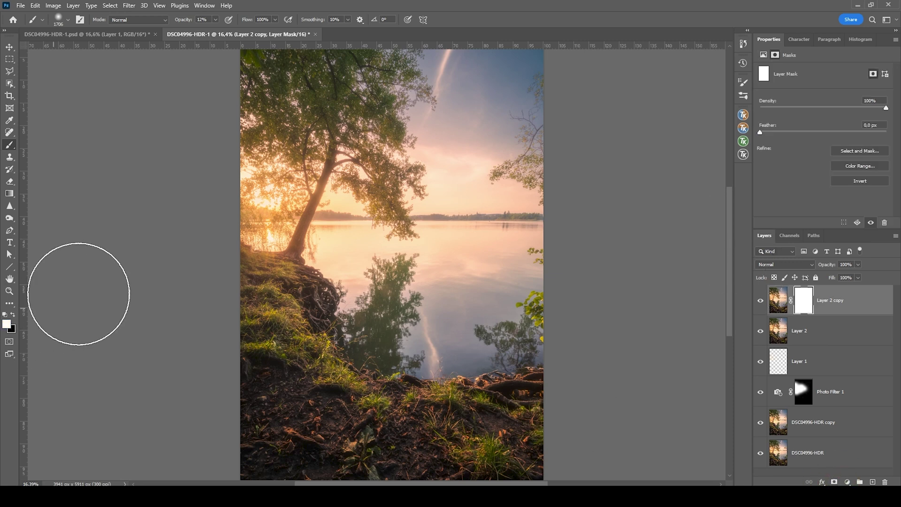
click(14, 315)
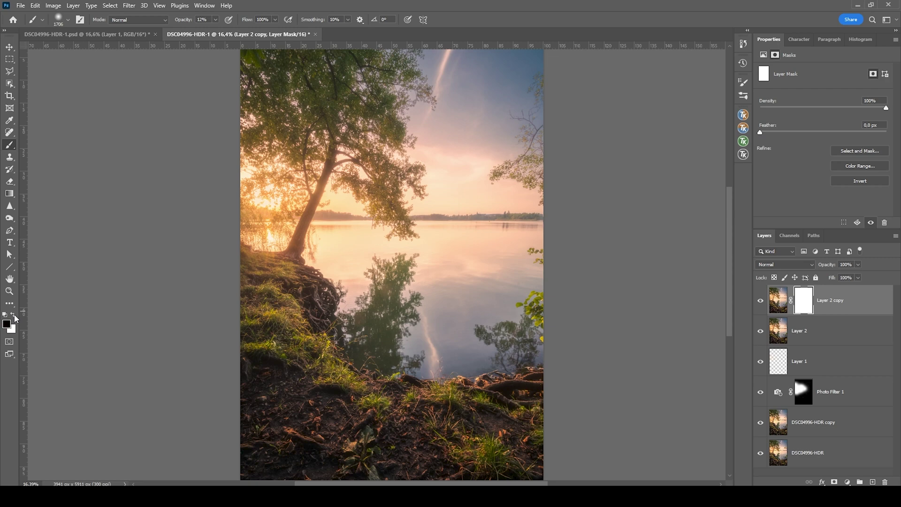
click(215, 19)
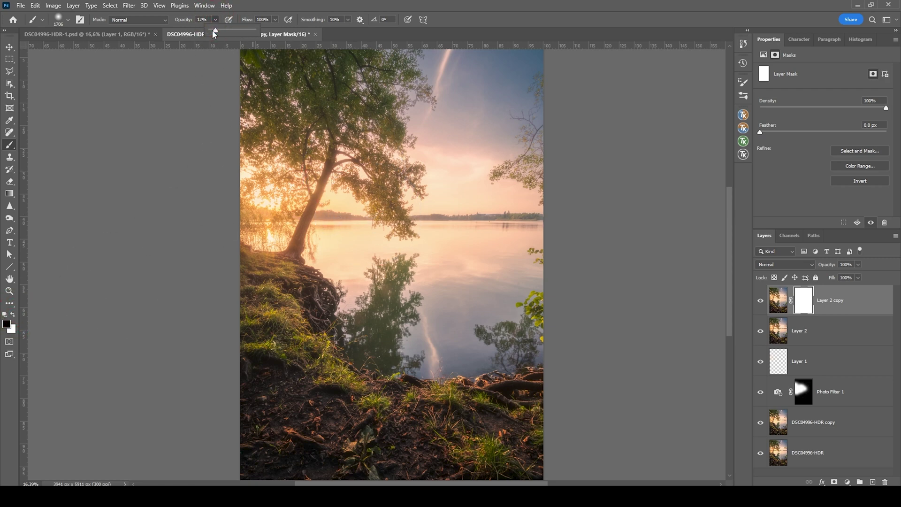
mouse_move(216, 34)
mouse_down()
mouse_move(432, 24)
mouse_move(412, 6)
mouse_up()
drag(312, 393, 328, 393)
Step: Paint the mask black over the bottom foreground, mid-left, mid-right and treetop to hold back the glow
mouse_move(251, 419)
mouse_down()
mouse_move(305, 455)
mouse_move(361, 462)
mouse_move(465, 461)
mouse_move(523, 438)
mouse_up()
drag(440, 343, 435, 338)
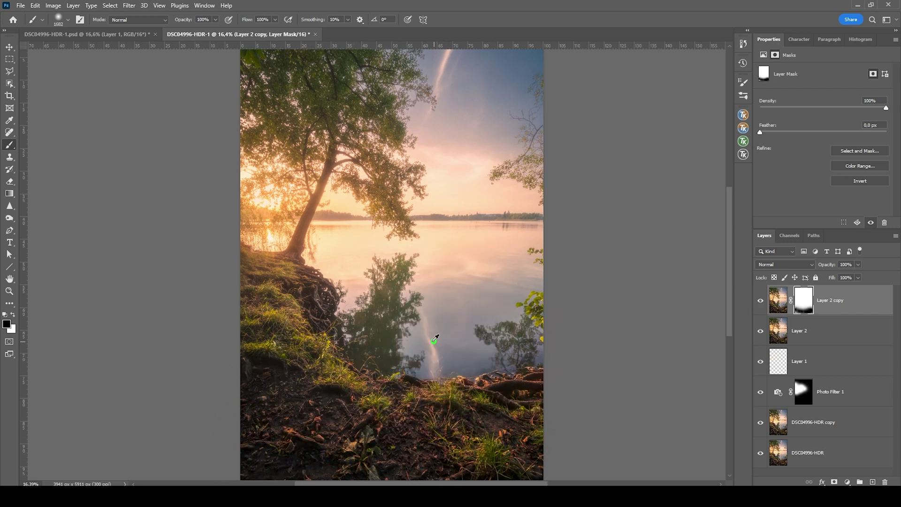
mouse_move(356, 315)
mouse_down()
mouse_move(316, 297)
mouse_move(319, 313)
mouse_up()
click(319, 313)
click(511, 336)
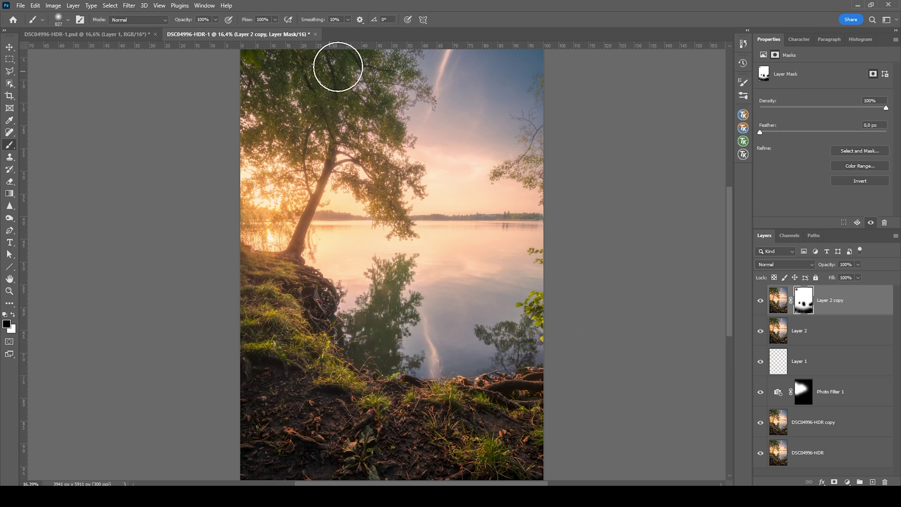
key(bracketright)
key(bracketright)
key(bracketright)
click(274, 60)
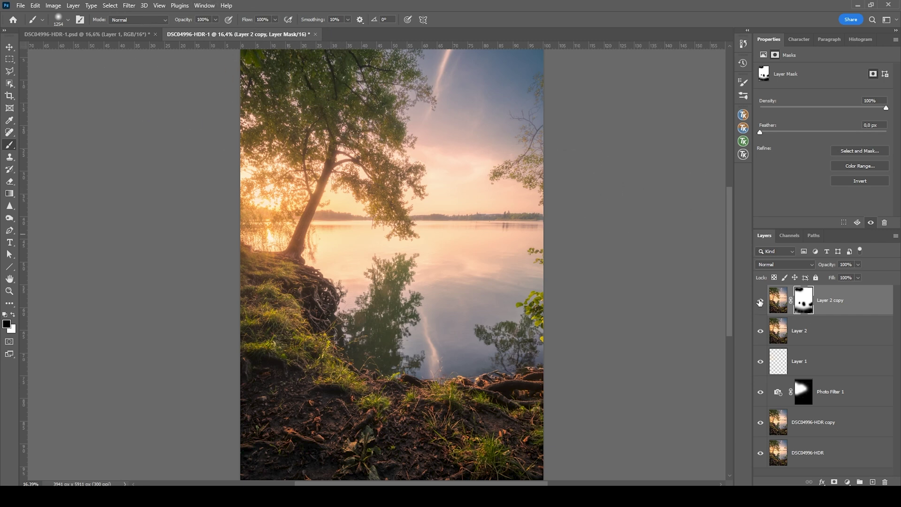
click(778, 300)
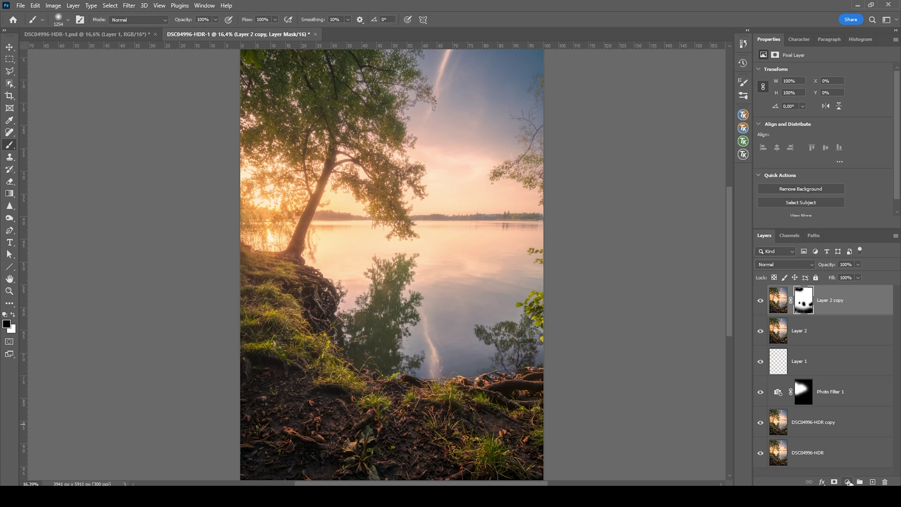
click(848, 482)
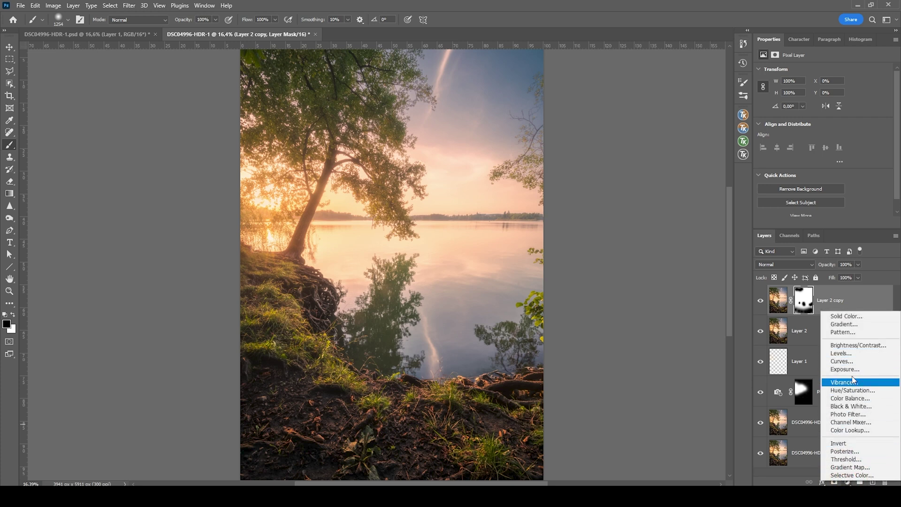
Step: Add a Curves adjustment layer with shadow and highlight points and a slightly lifted black point
click(842, 362)
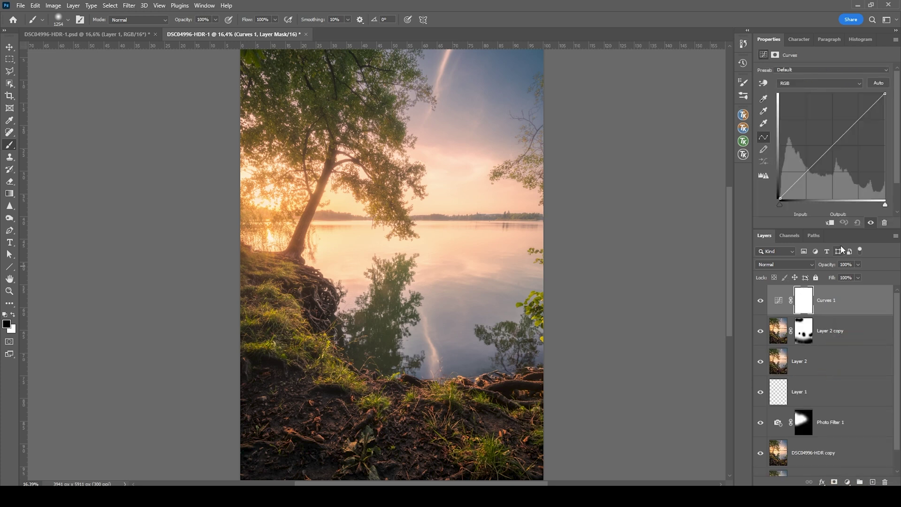
click(805, 174)
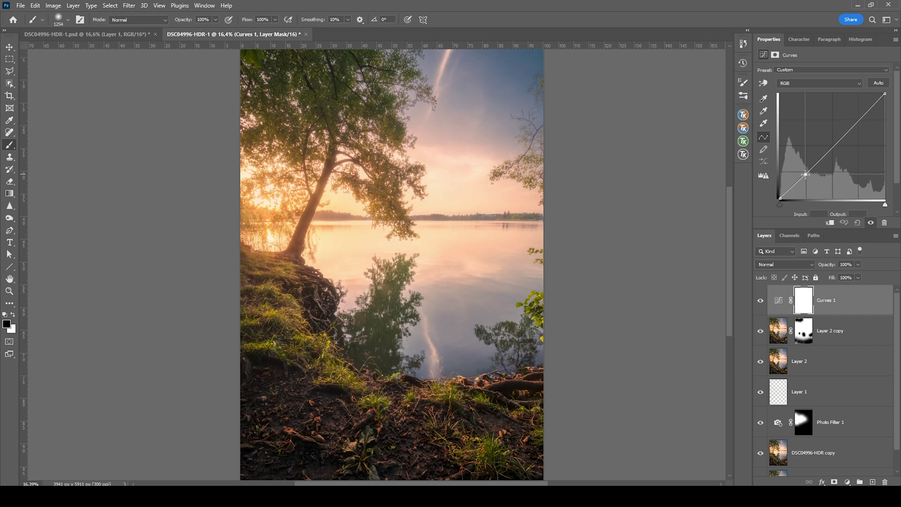
click(858, 119)
click(760, 300)
click(760, 301)
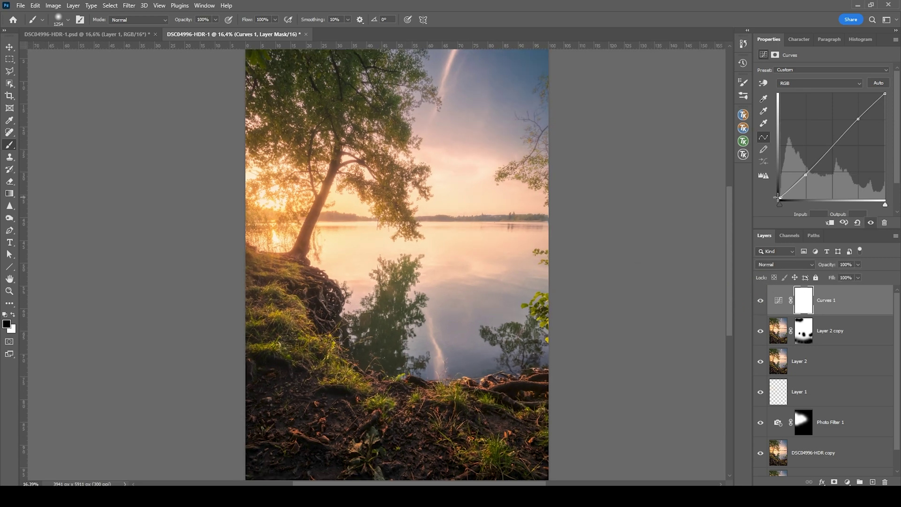
drag(777, 197, 780, 196)
Step: Lower the Curves 1 layer opacity to 62%
click(859, 264)
drag(859, 274, 843, 276)
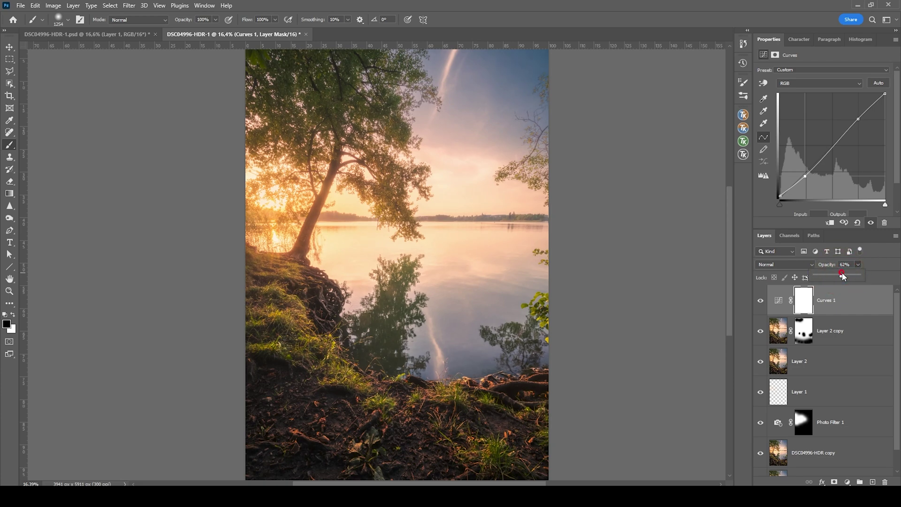
scroll(458, 310, down, 1)
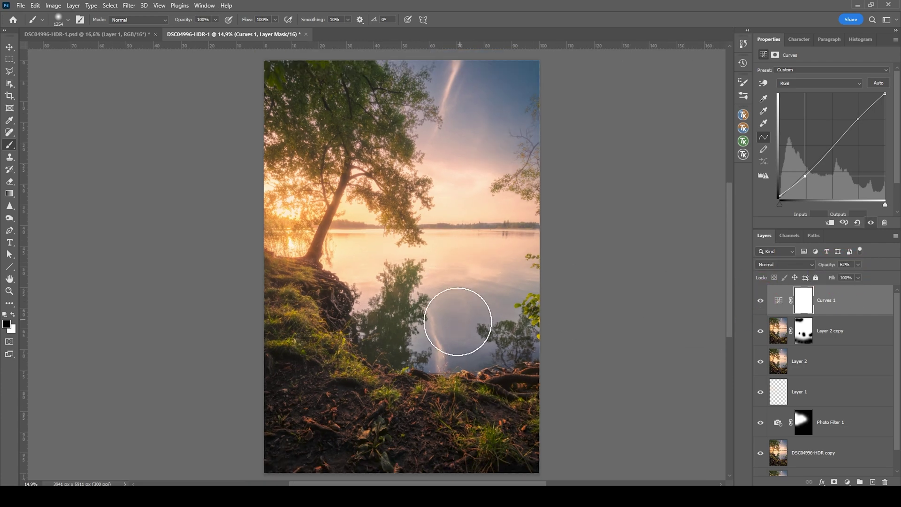
scroll(458, 322, up, 1)
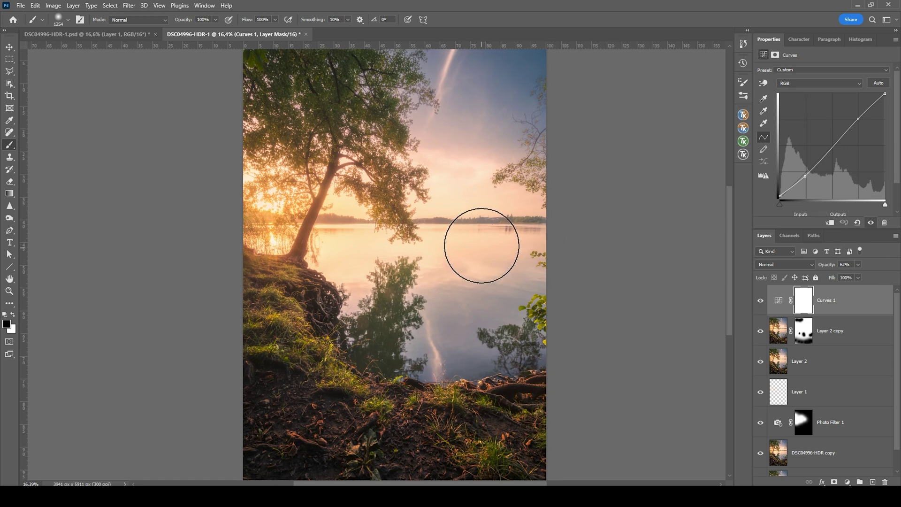